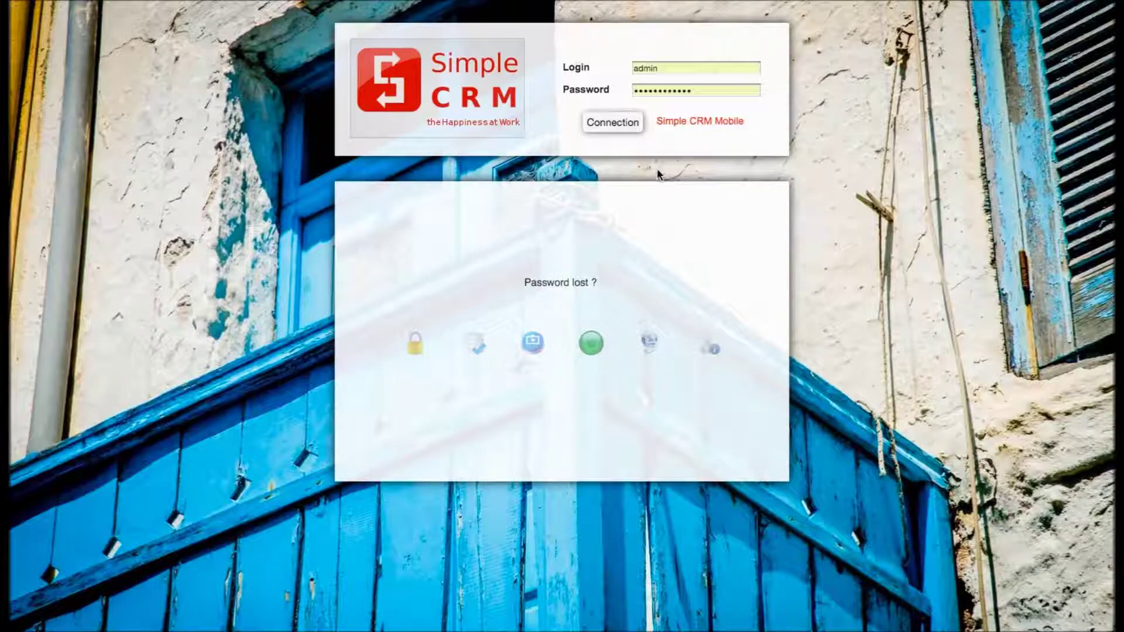
# - Sign in with the prefilled credentials and open the first contact's record from the complete contact list
pyautogui.click(598, 120)
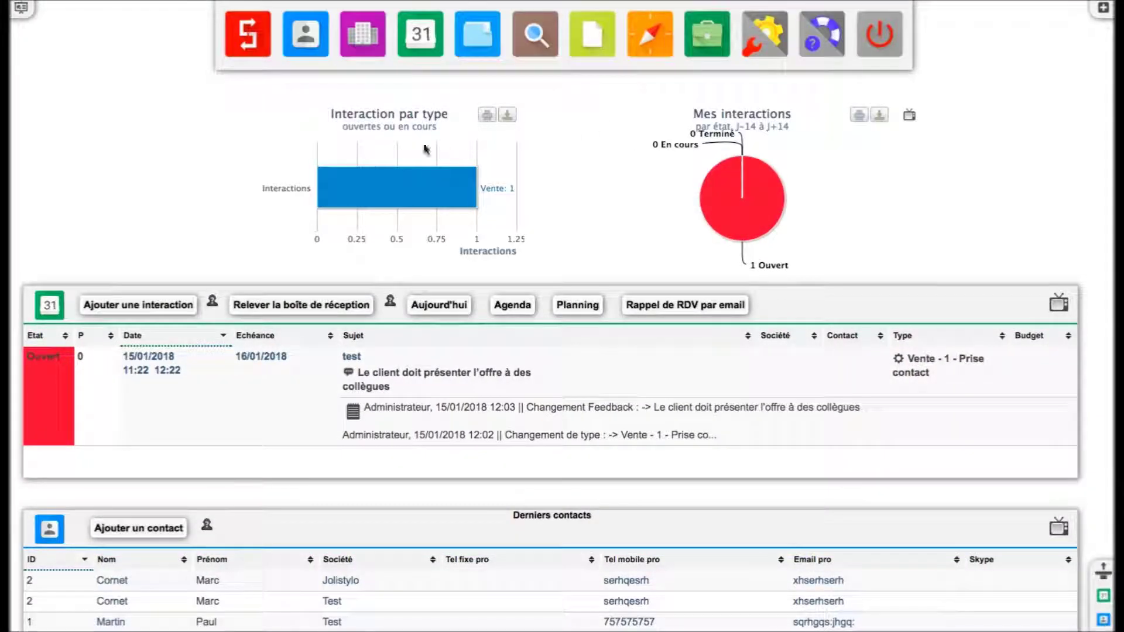
pyautogui.click(304, 64)
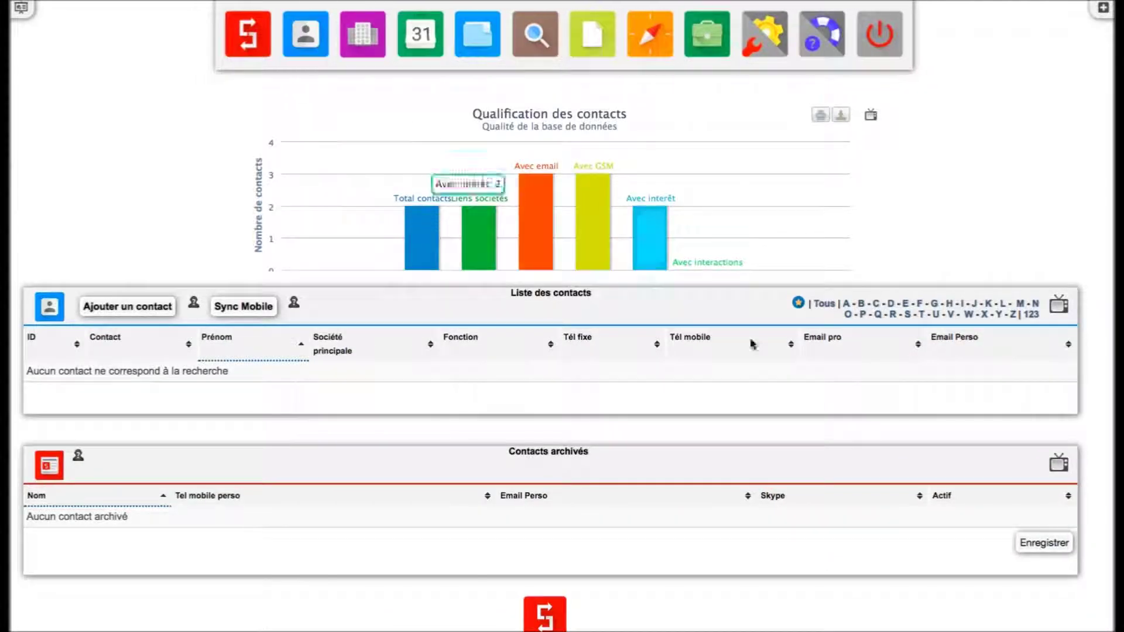
pyautogui.click(825, 303)
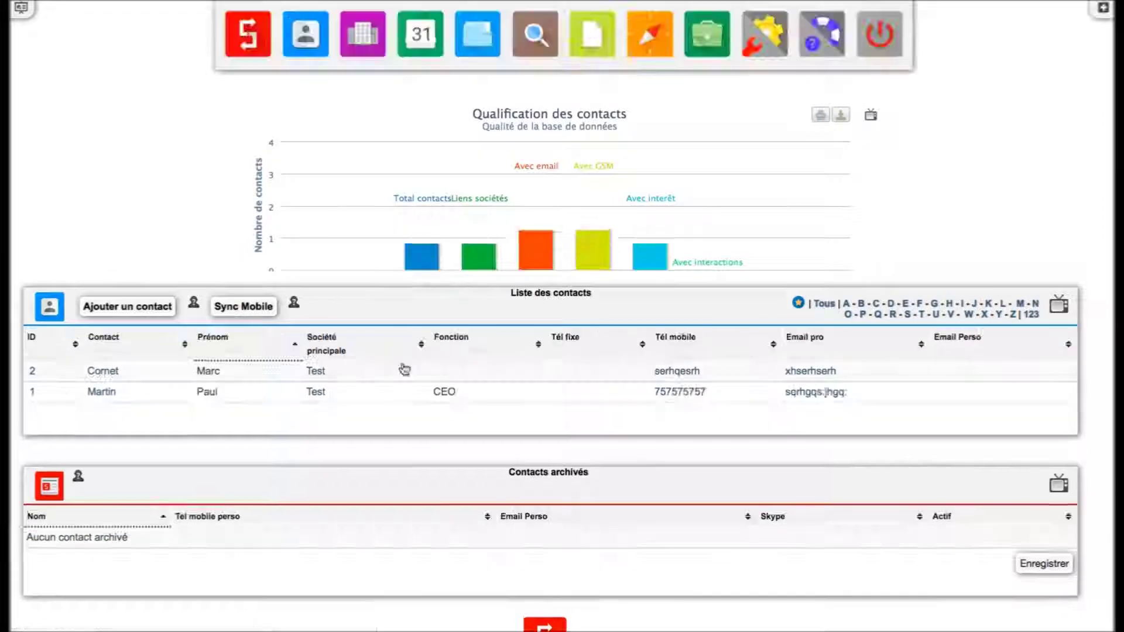
pyautogui.click(107, 377)
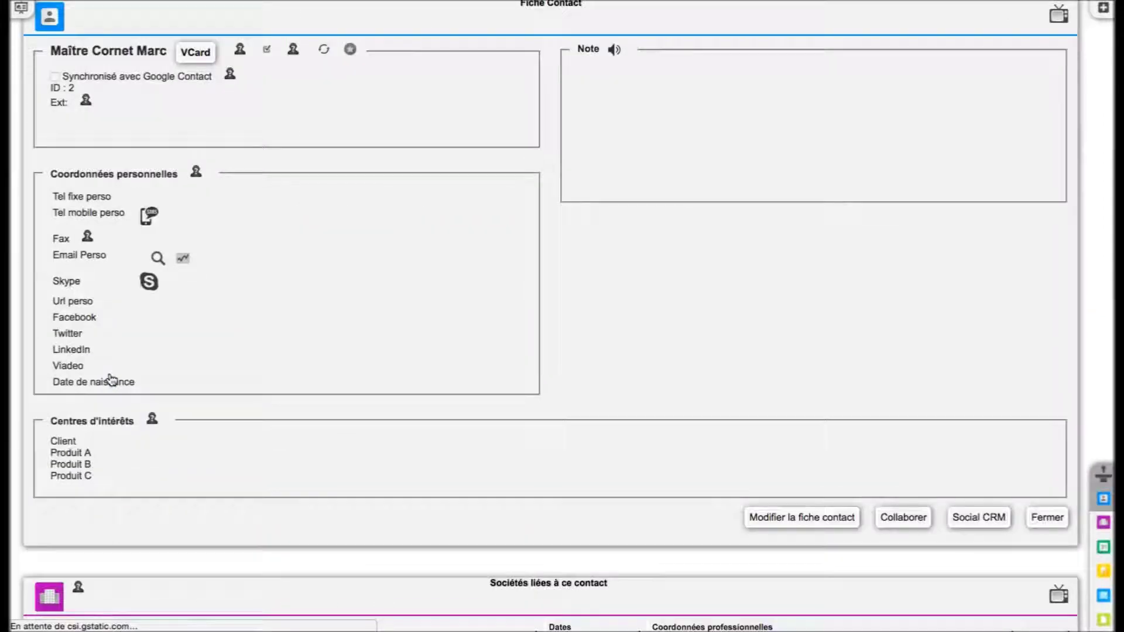
# - Add a new interaction to this contact with the subject "Simple CRM / Demo / 14 utilisateurs"
pyautogui.scroll(-5, 405, 373)
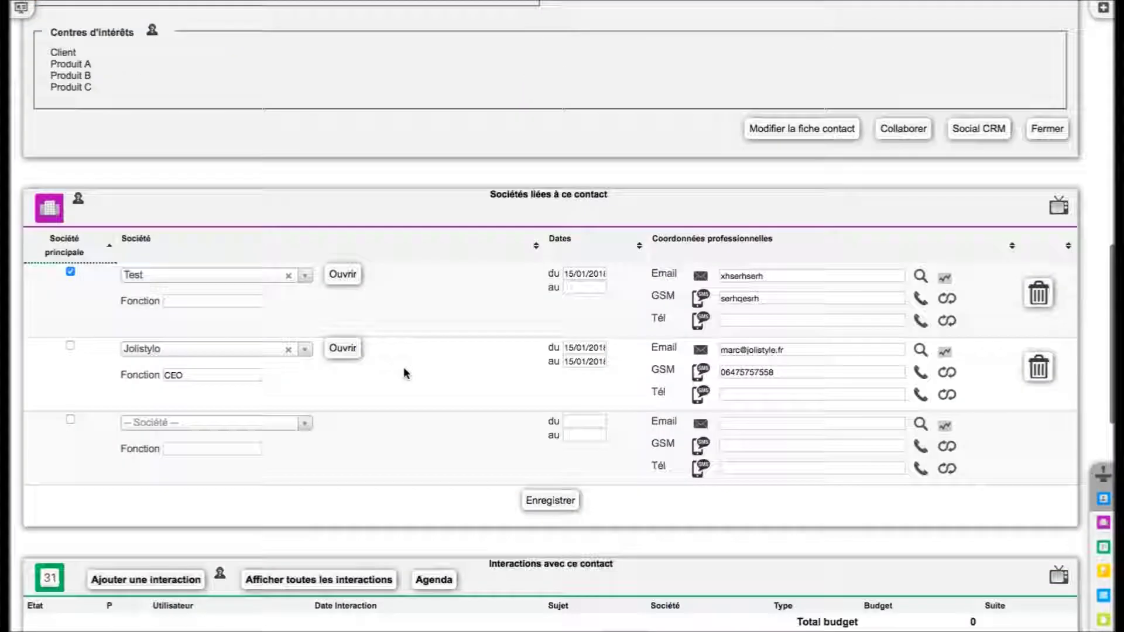
pyautogui.scroll(-2, 404, 370)
pyautogui.scroll(-1, 404, 370)
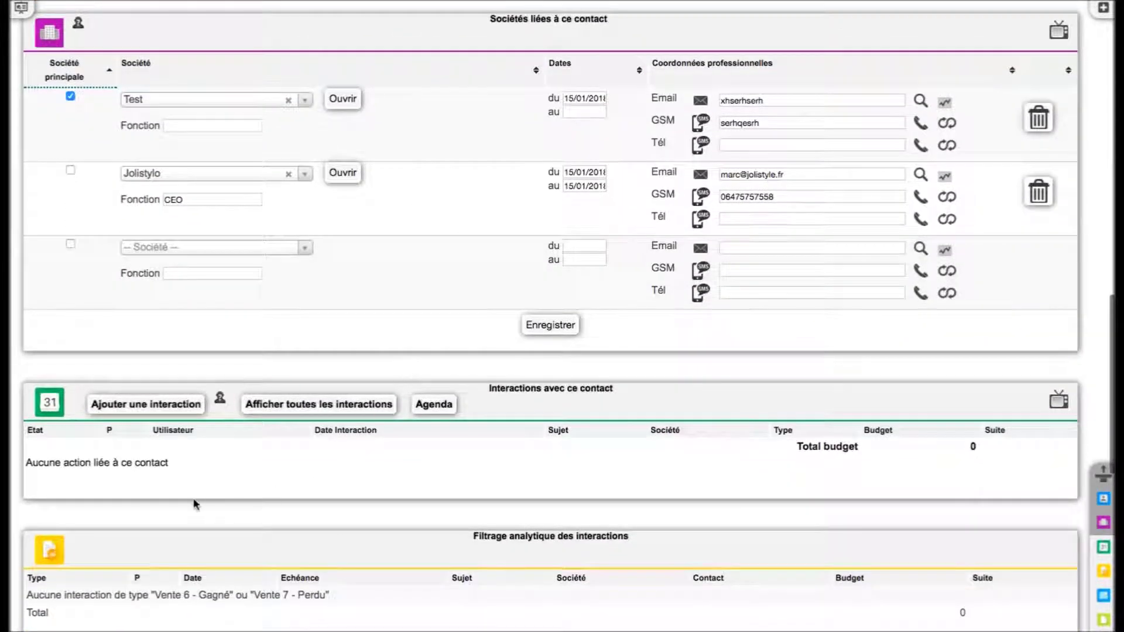
pyautogui.click(152, 405)
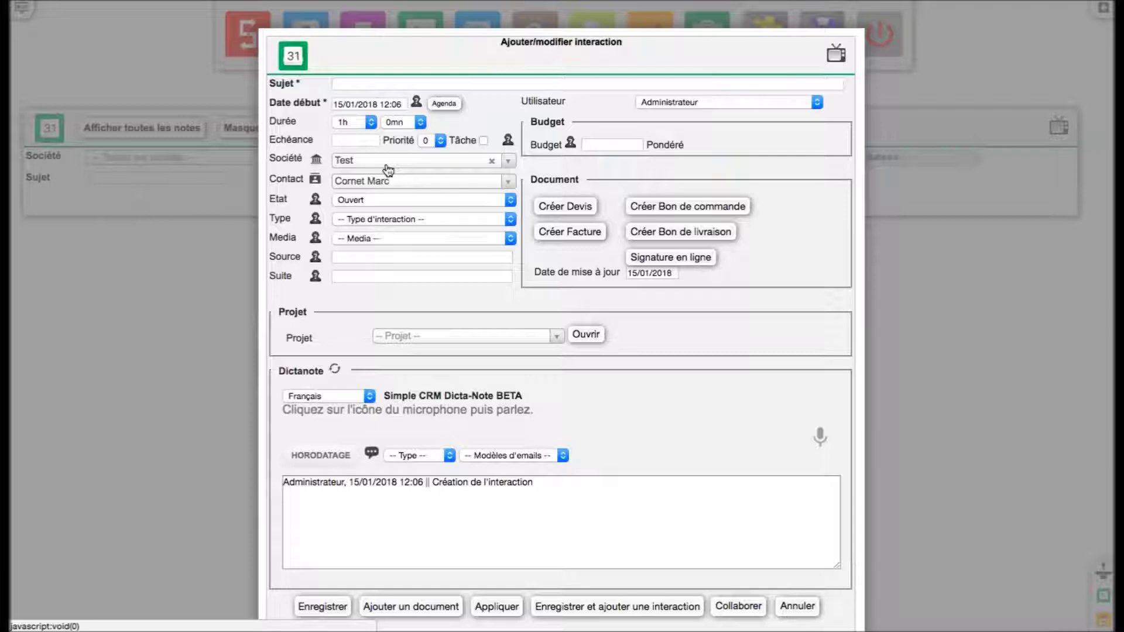
pyautogui.click(430, 84)
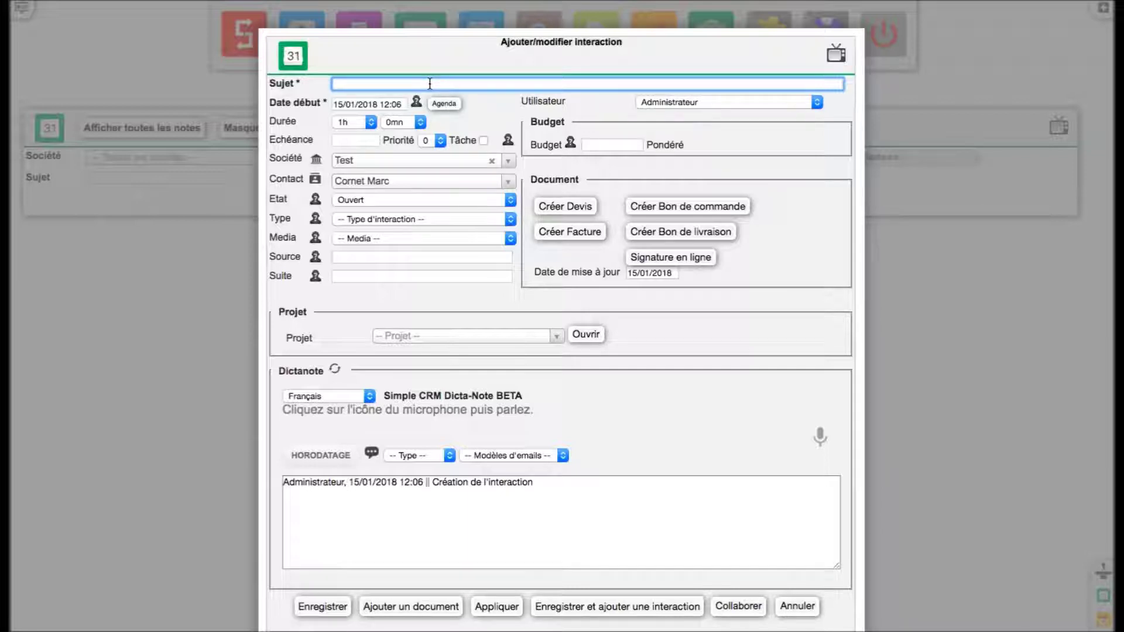
pyautogui.write('Simple CRM / Demp')
pyautogui.press('BackSpace')
pyautogui.write('o / ')
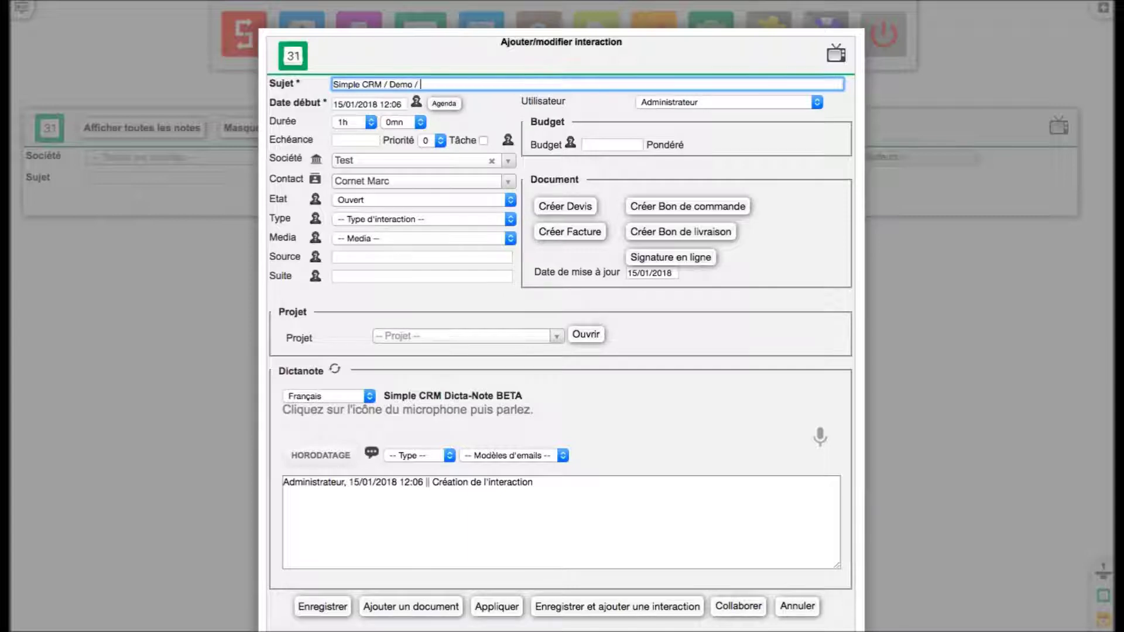
pyautogui.write('14 utilisateurs')
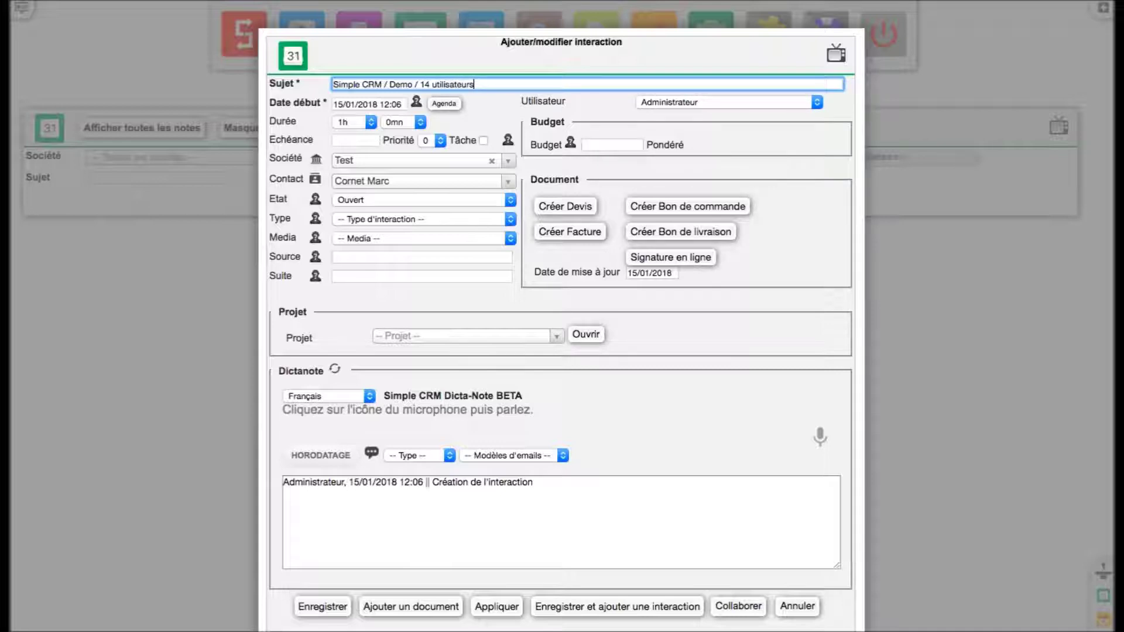
pyautogui.click(495, 100)
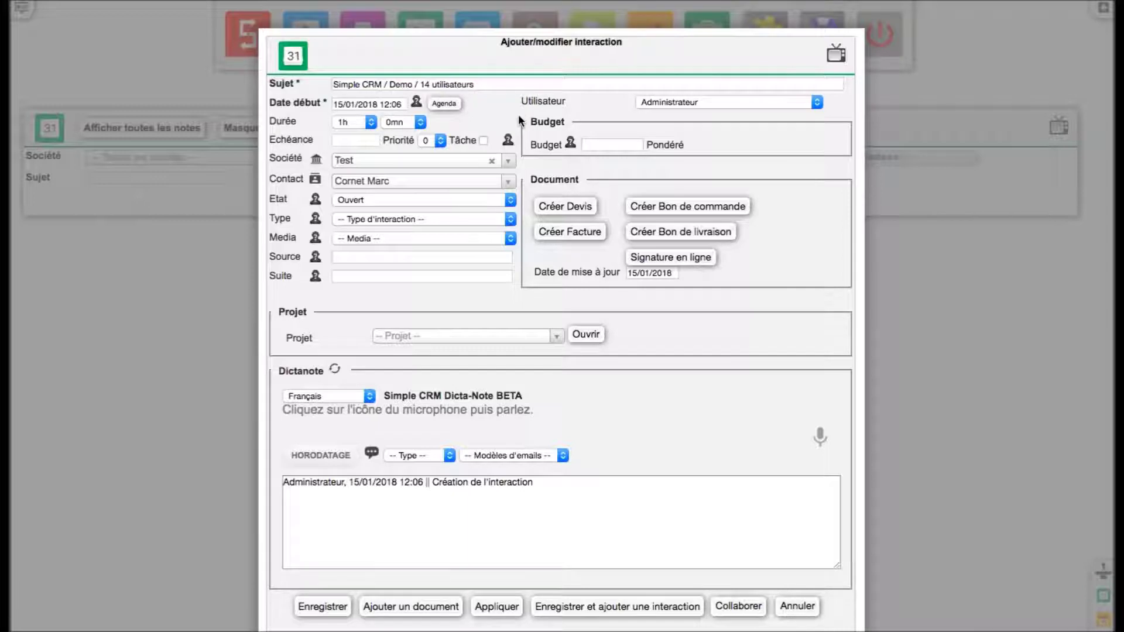
pyautogui.click(679, 100)
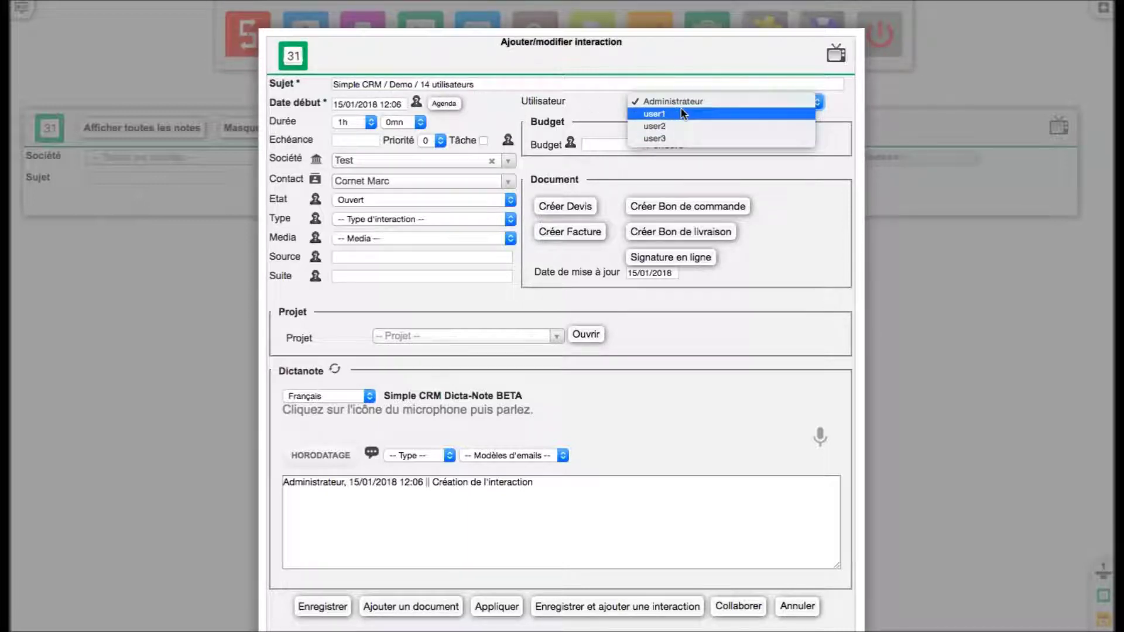
pyautogui.click(543, 115)
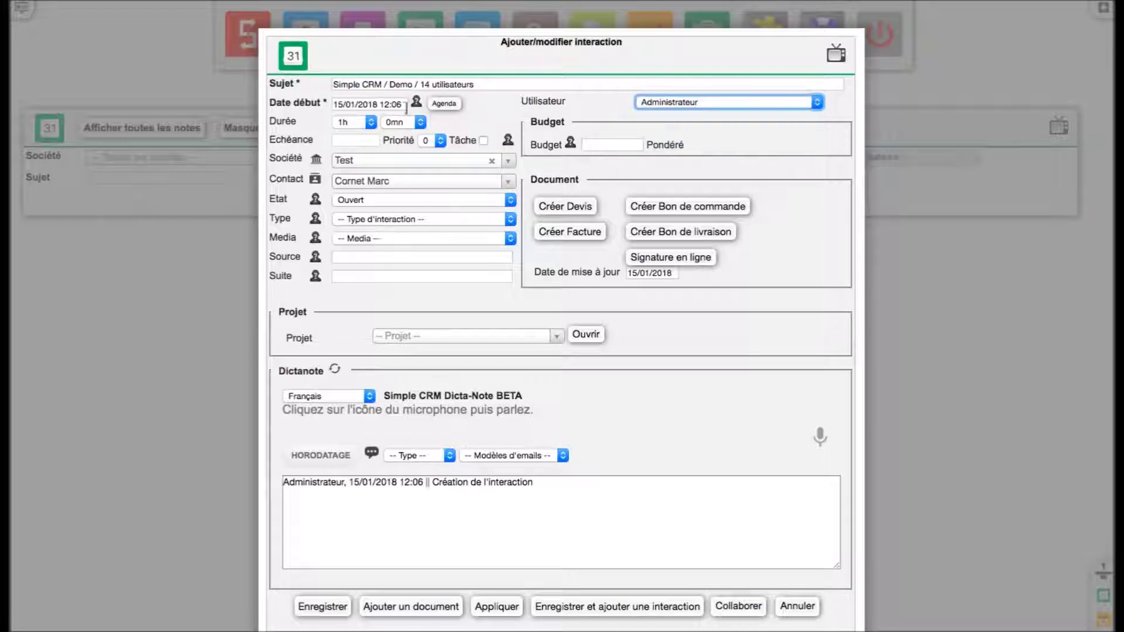
pyautogui.click(378, 105)
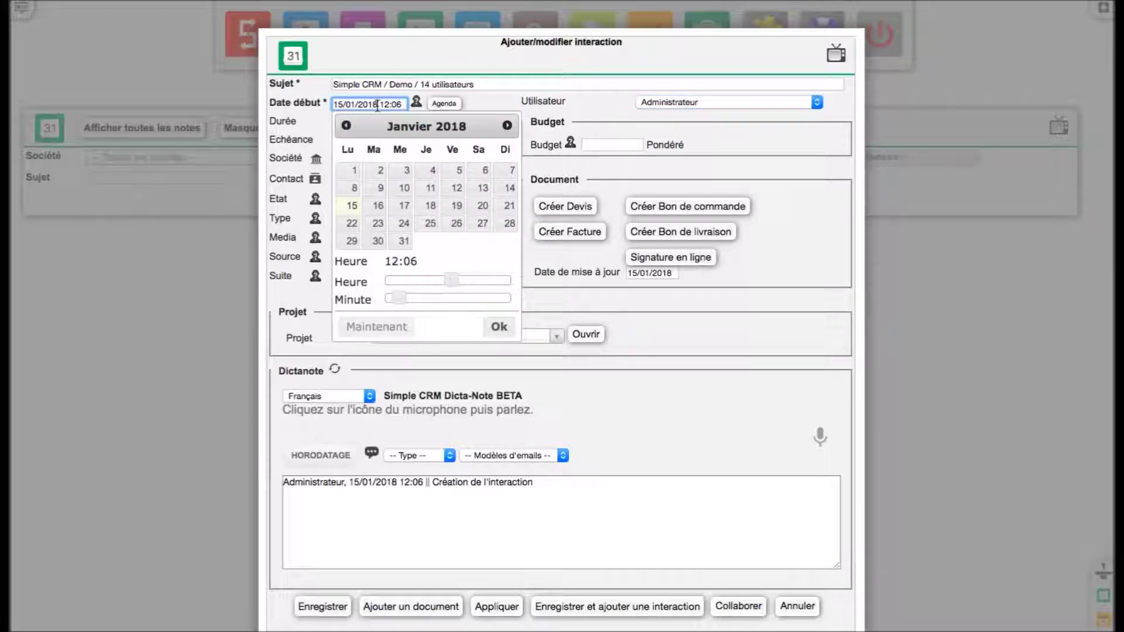
pyautogui.click(479, 100)
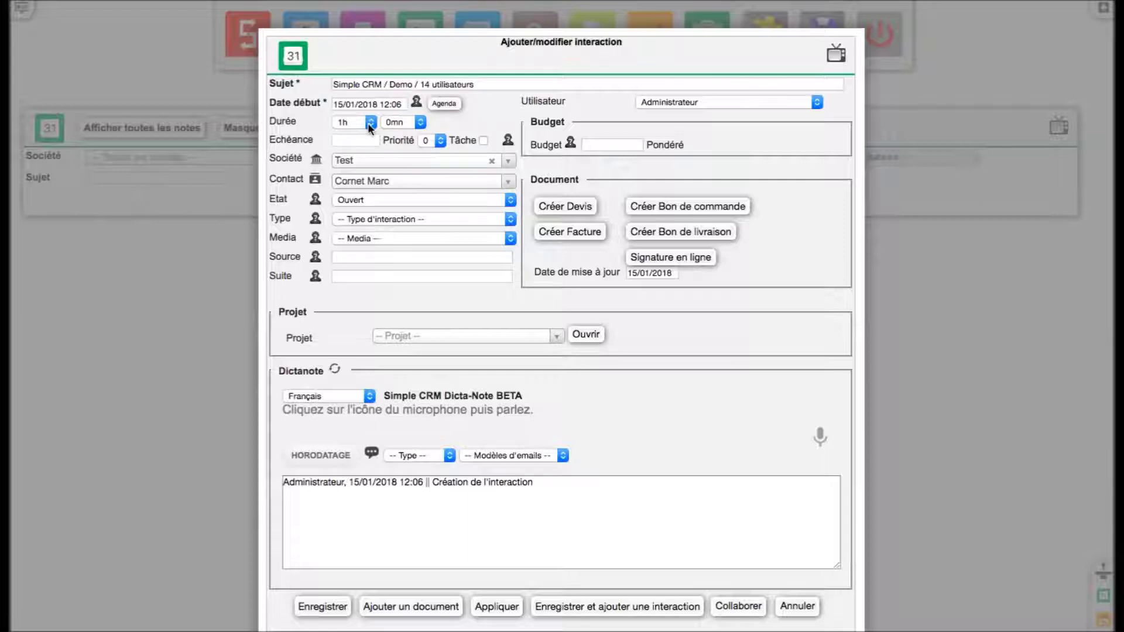
# - Set the interaction's due date to 31/01/2018 and its priority to 1
pyautogui.click(360, 140)
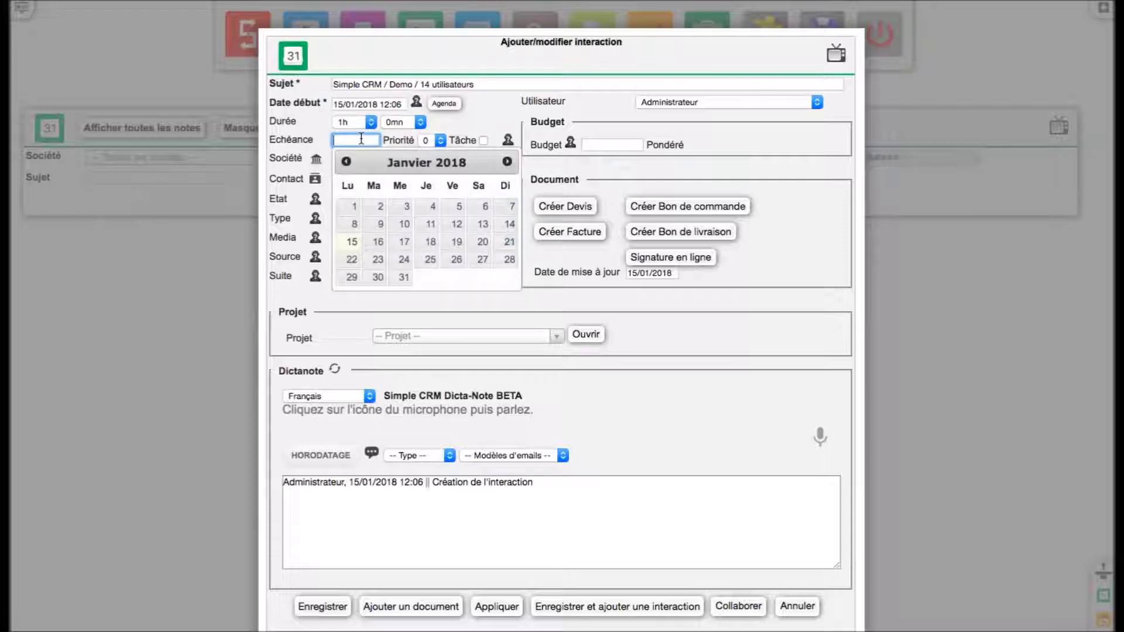
pyautogui.click(404, 278)
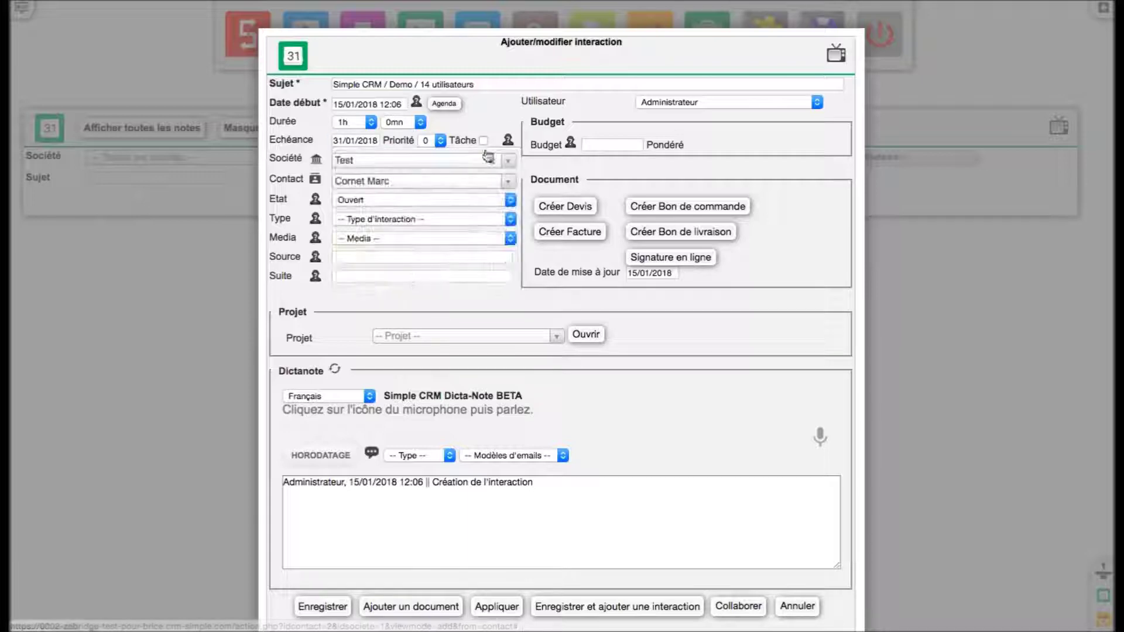
pyautogui.click(441, 140)
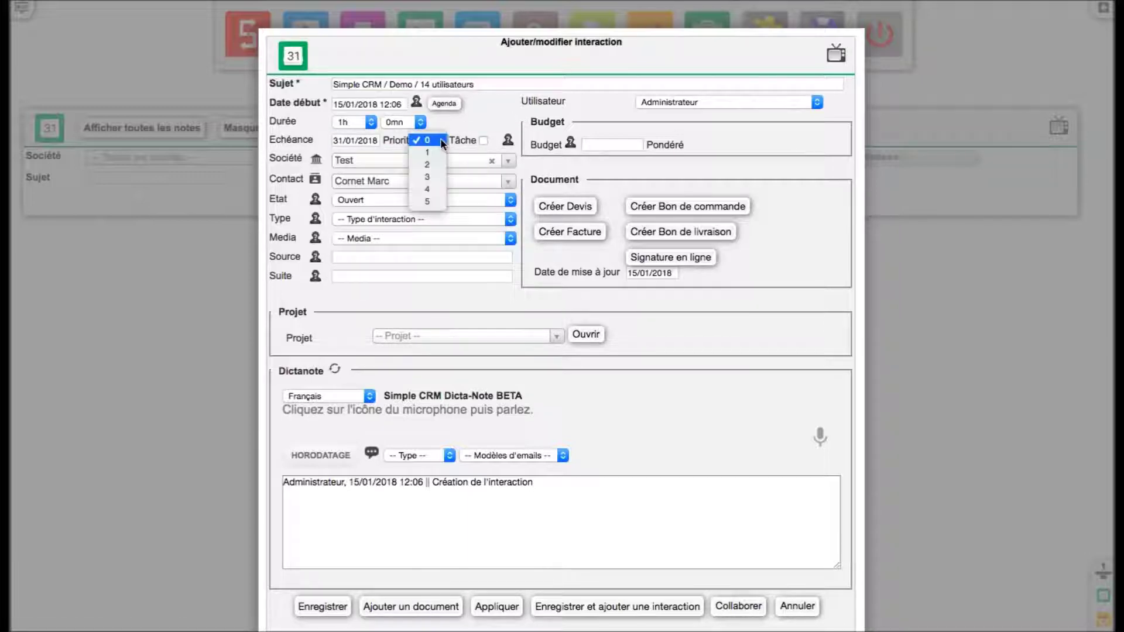
pyautogui.click(439, 151)
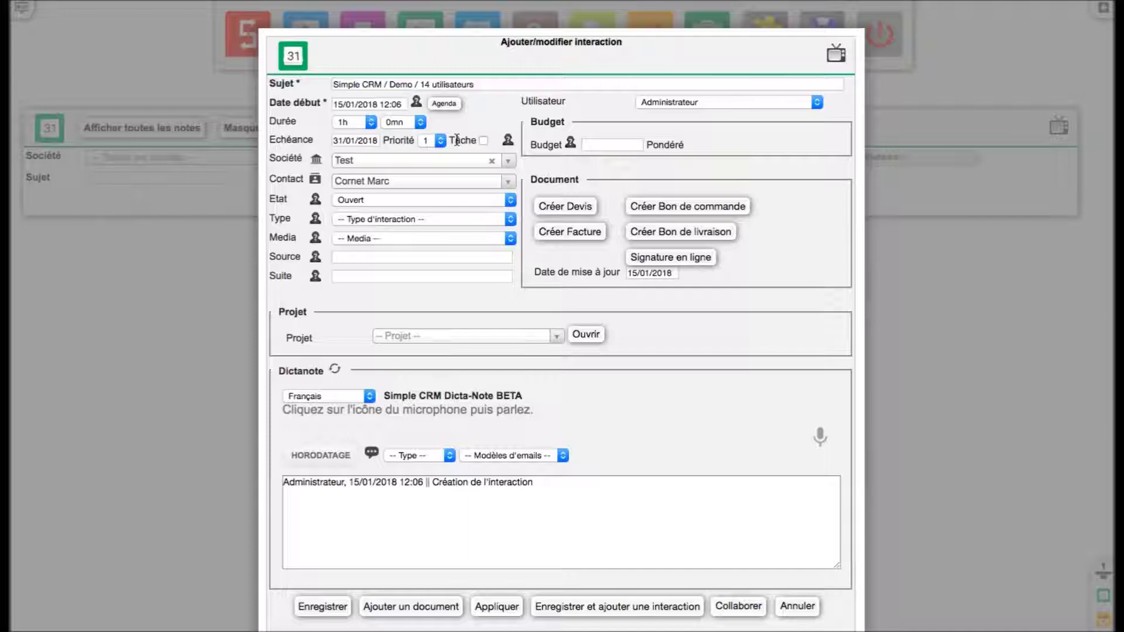
# - Check the administrator's weekly agenda from the interaction form
pyautogui.click(444, 103)
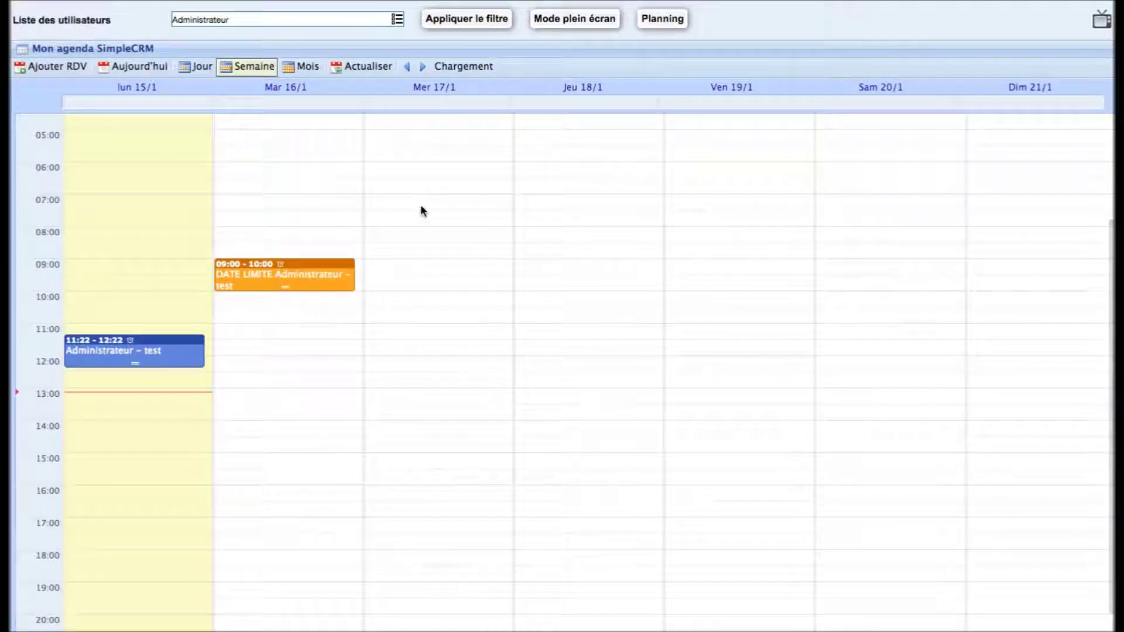
pyautogui.scroll(2, 420, 204)
pyautogui.scroll(1, 423, 211)
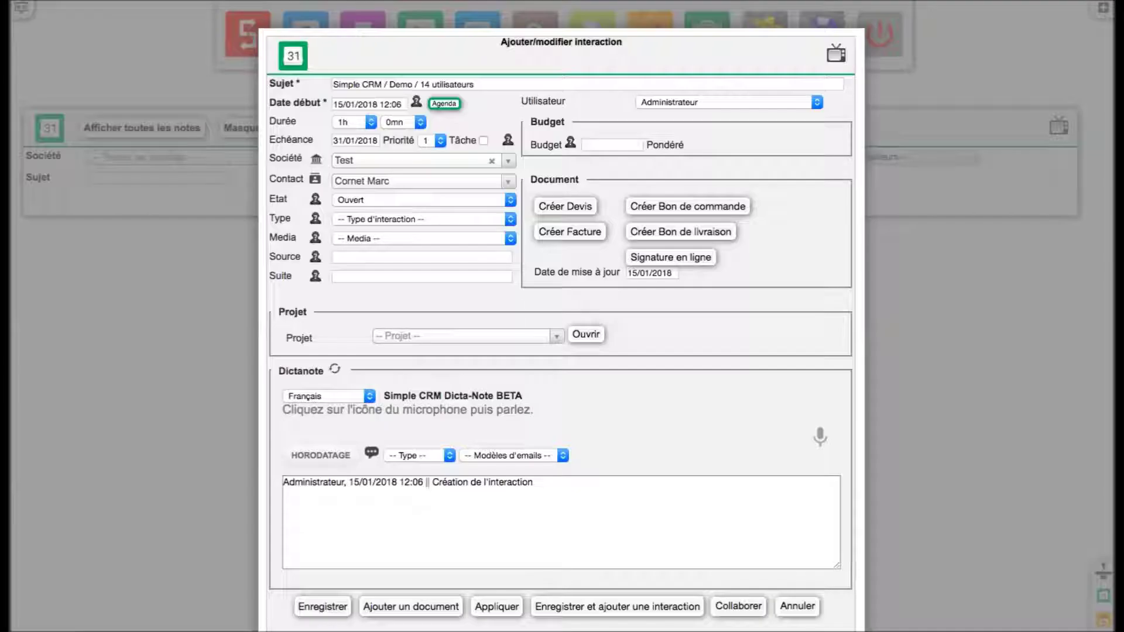
# - Mark the interaction as a task and apply the changes
pyautogui.click(483, 140)
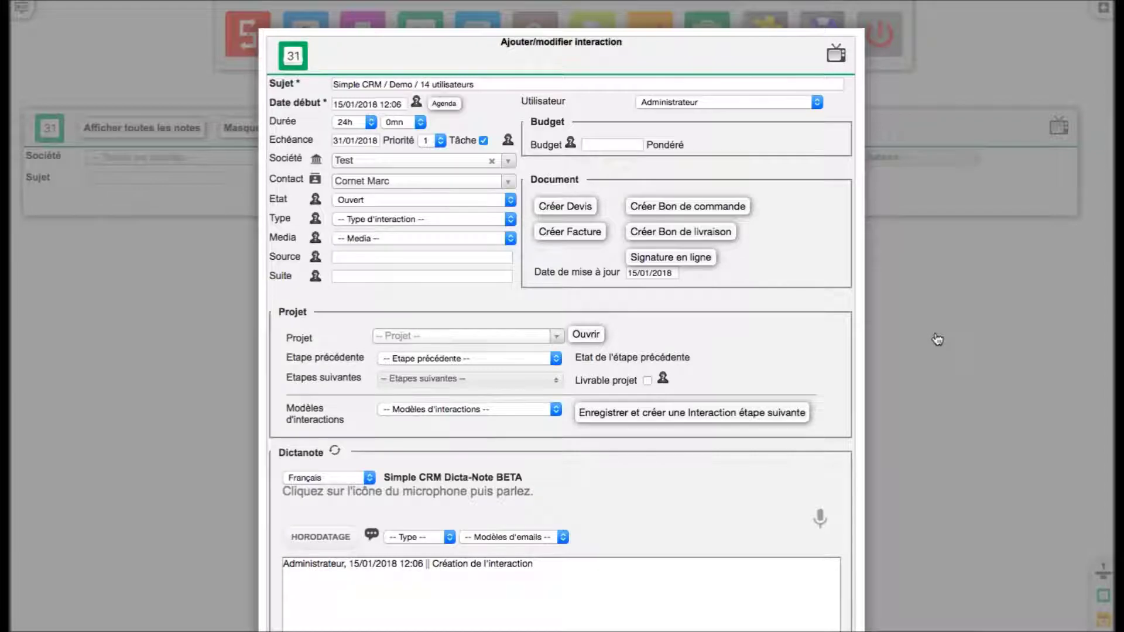
pyautogui.scroll(-3, 935, 336)
pyautogui.click(495, 520)
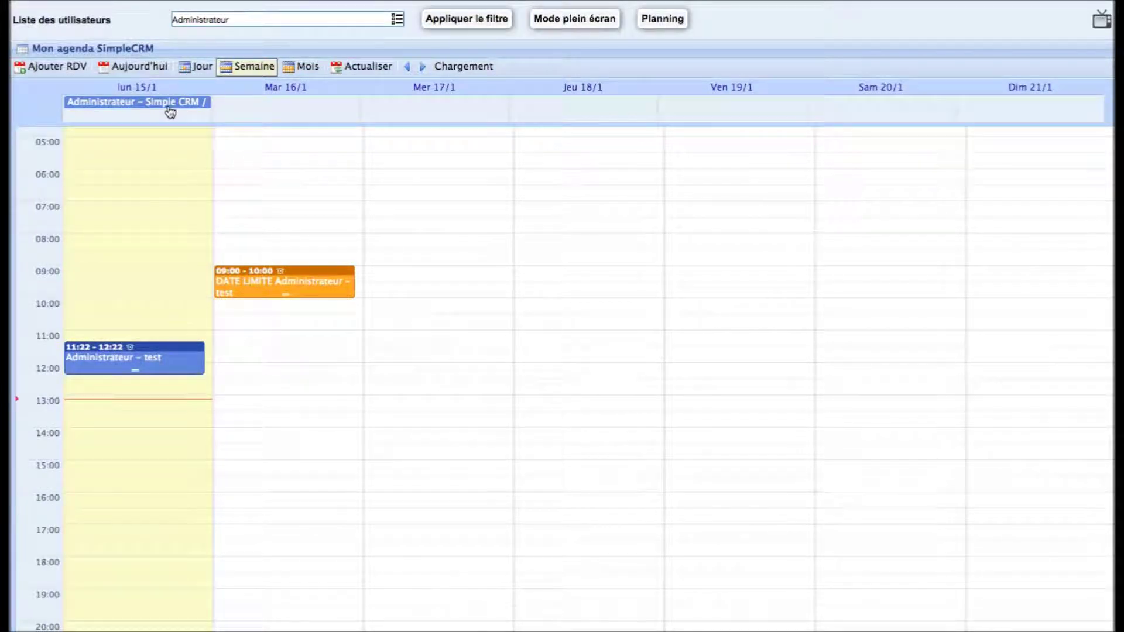
# - Open the "Simple CRM / Demo / 14 utilisateurs" task from the agenda and set its state to En cours
pyautogui.moveTo(170, 111)
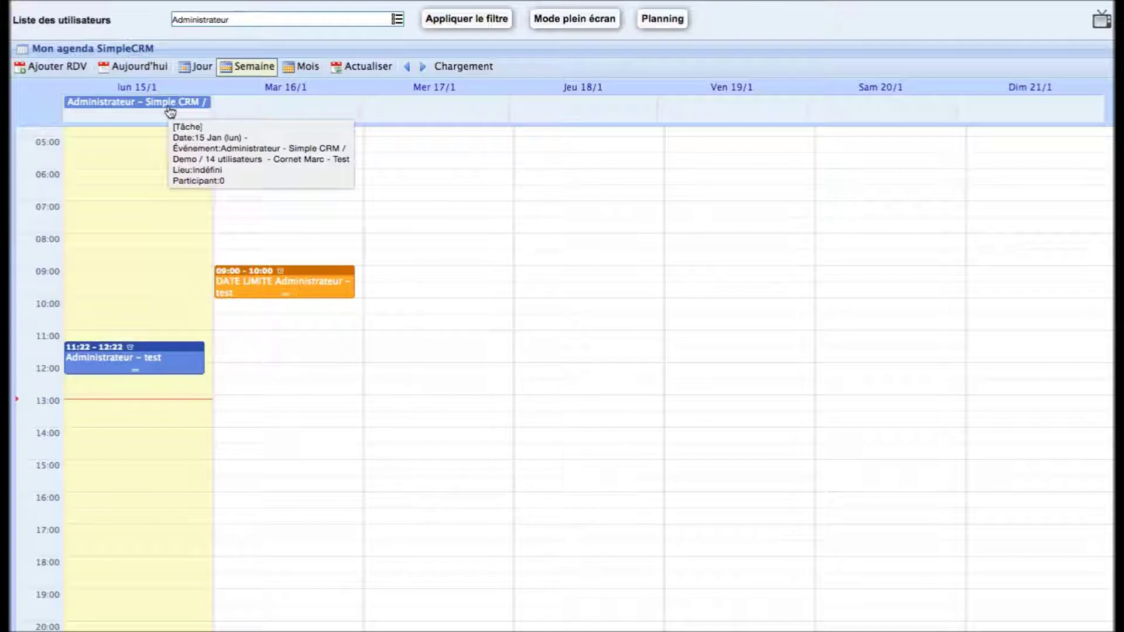
pyautogui.click(170, 111)
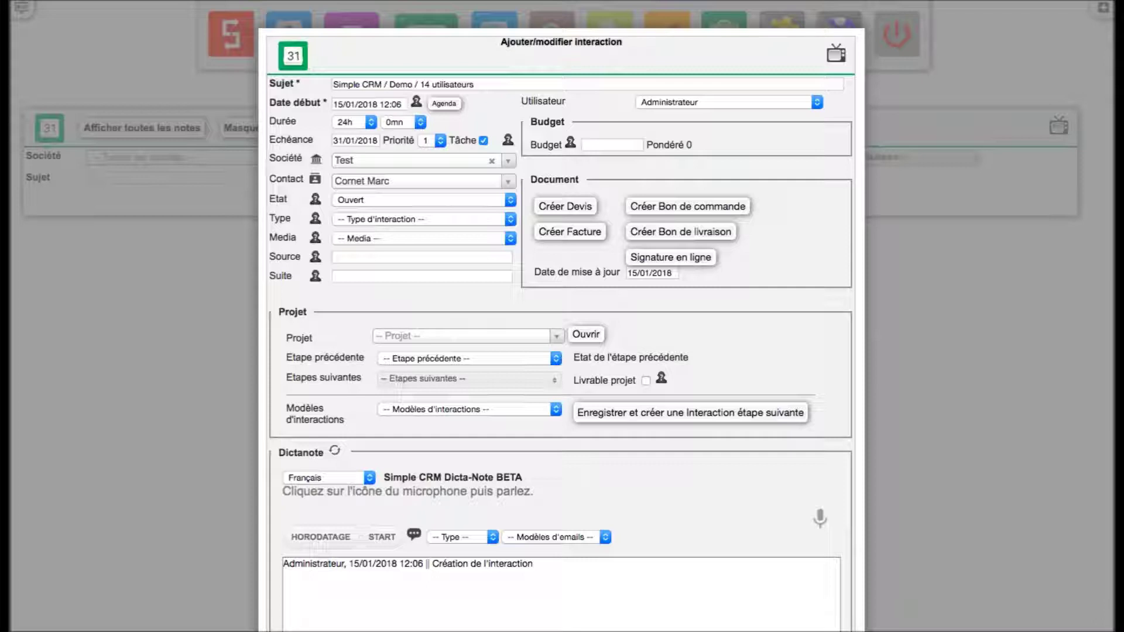
pyautogui.click(448, 200)
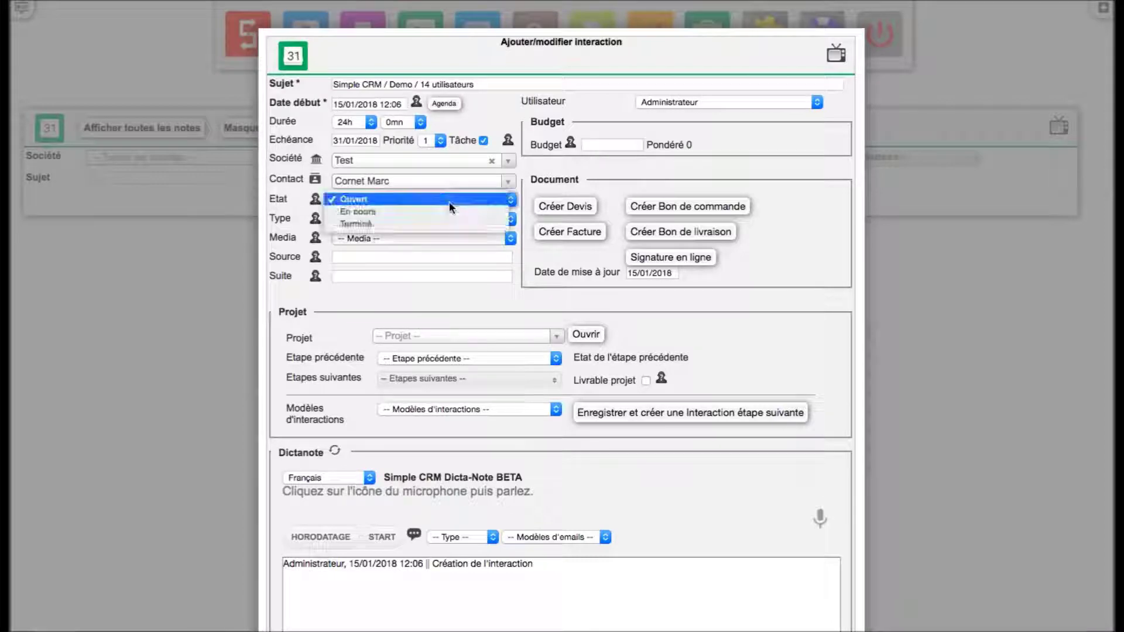
pyautogui.click(448, 211)
# - Set the interaction type to Vente - 1 - Prise contact and advance it to Vente - 2 - Présentation produit
pyautogui.click(445, 218)
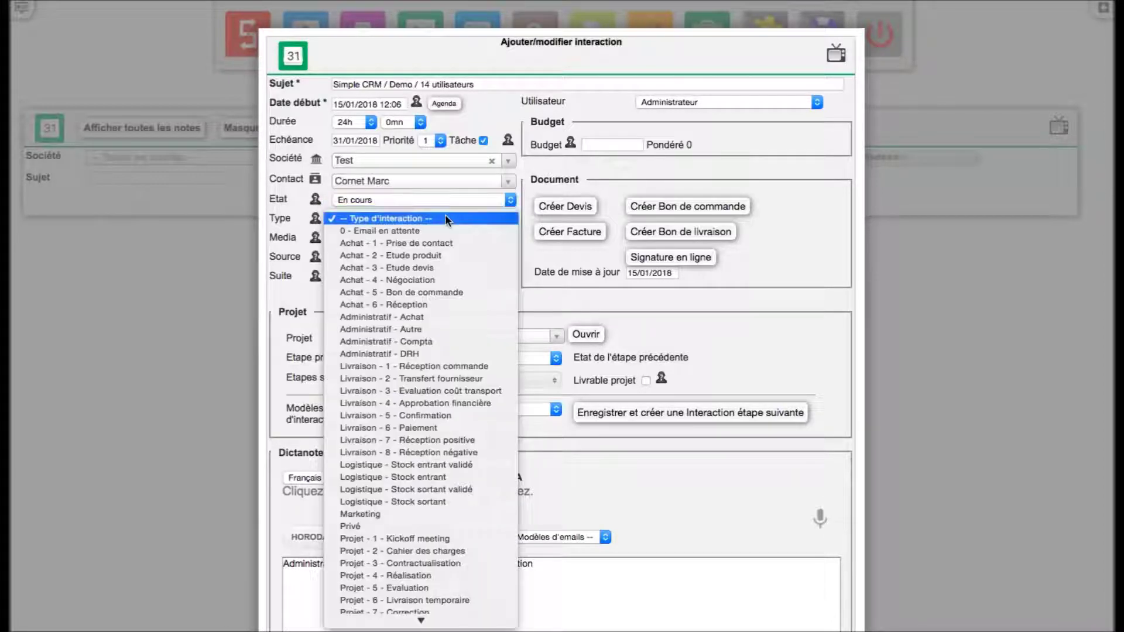
pyautogui.scroll(-5, 441, 370)
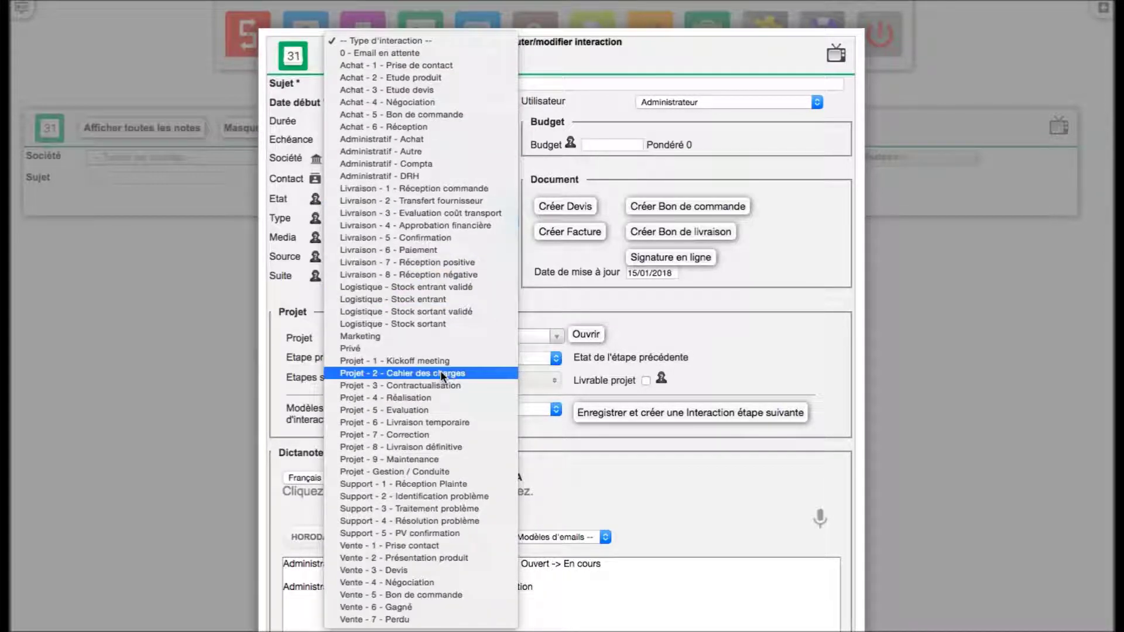
pyautogui.click(411, 546)
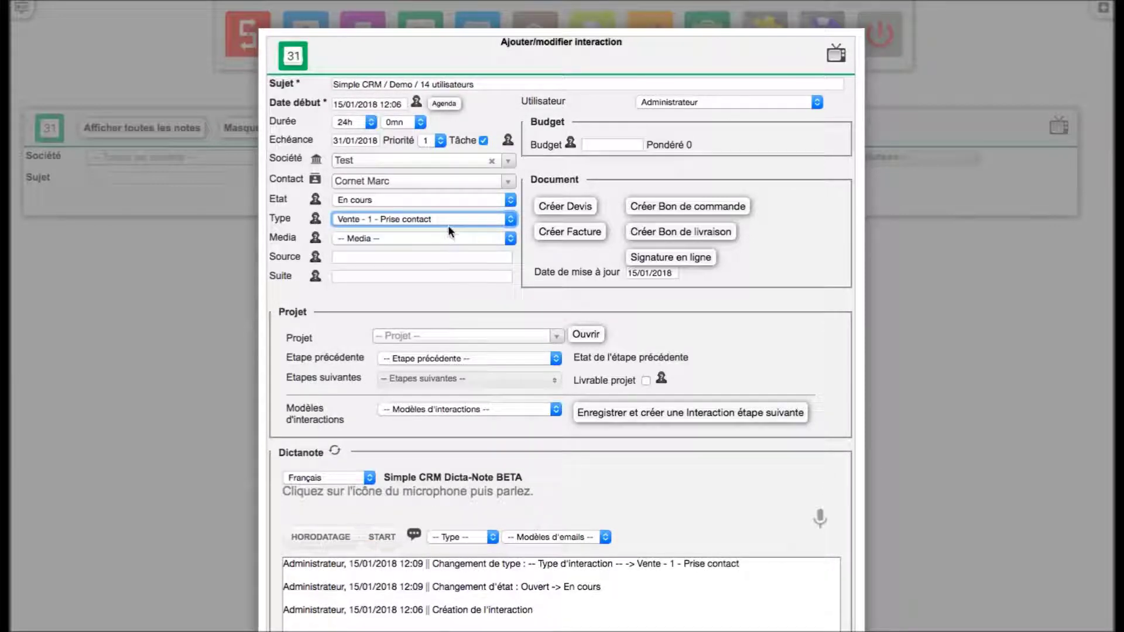
pyautogui.click(463, 218)
pyautogui.click(465, 232)
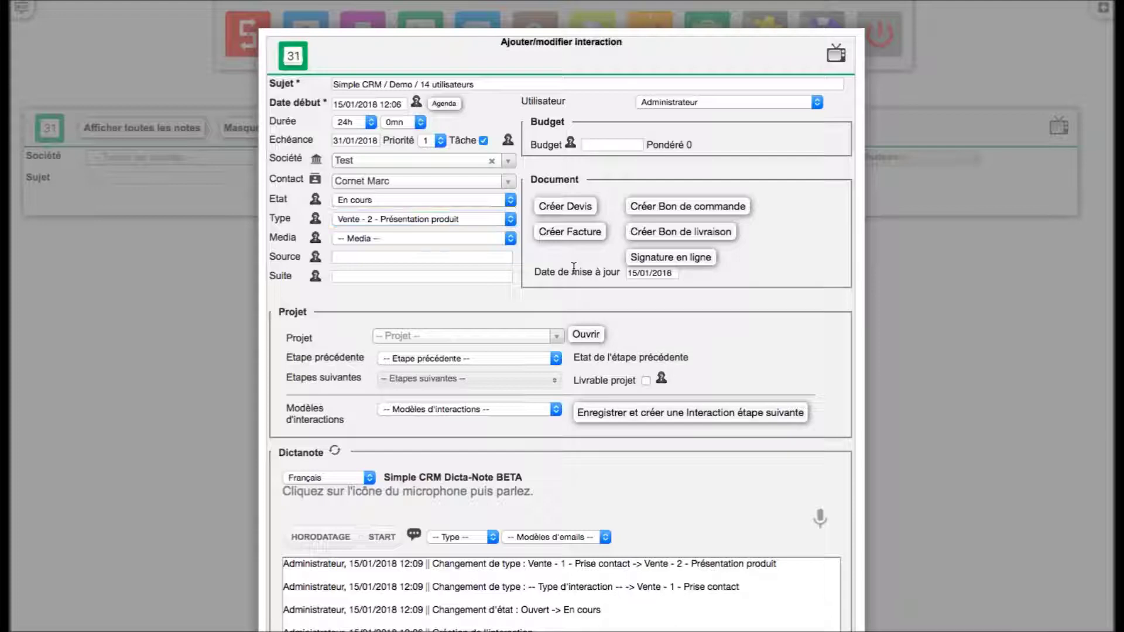
pyautogui.click(473, 220)
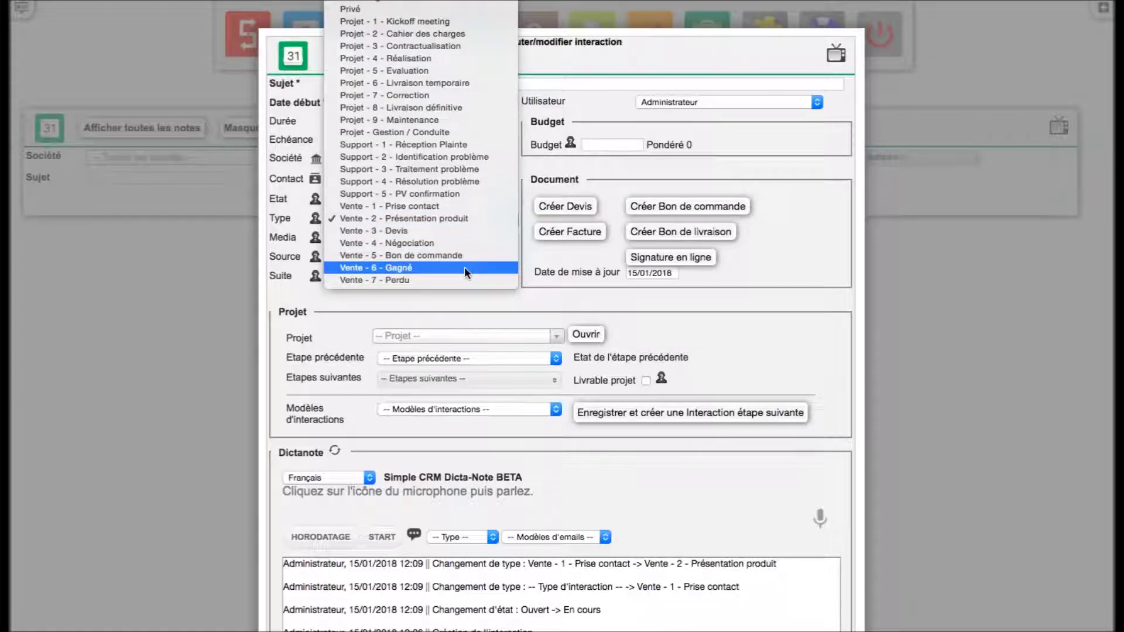
pyautogui.click(576, 288)
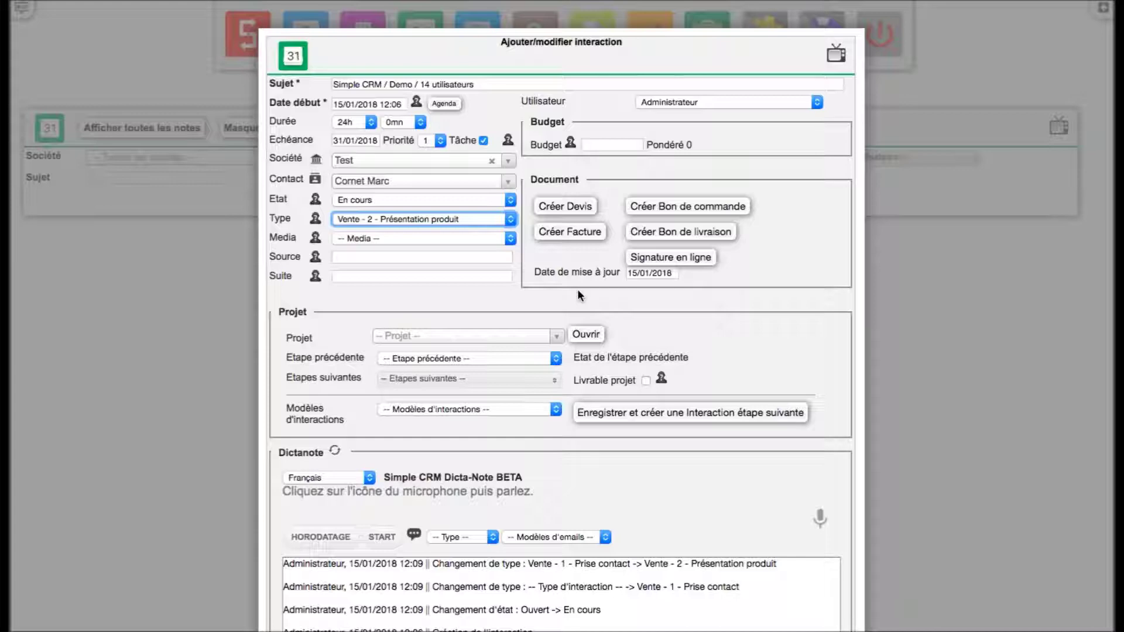
# - Change the interaction's state to Terminé and return it to En cours
pyautogui.click(484, 197)
pyautogui.click(484, 215)
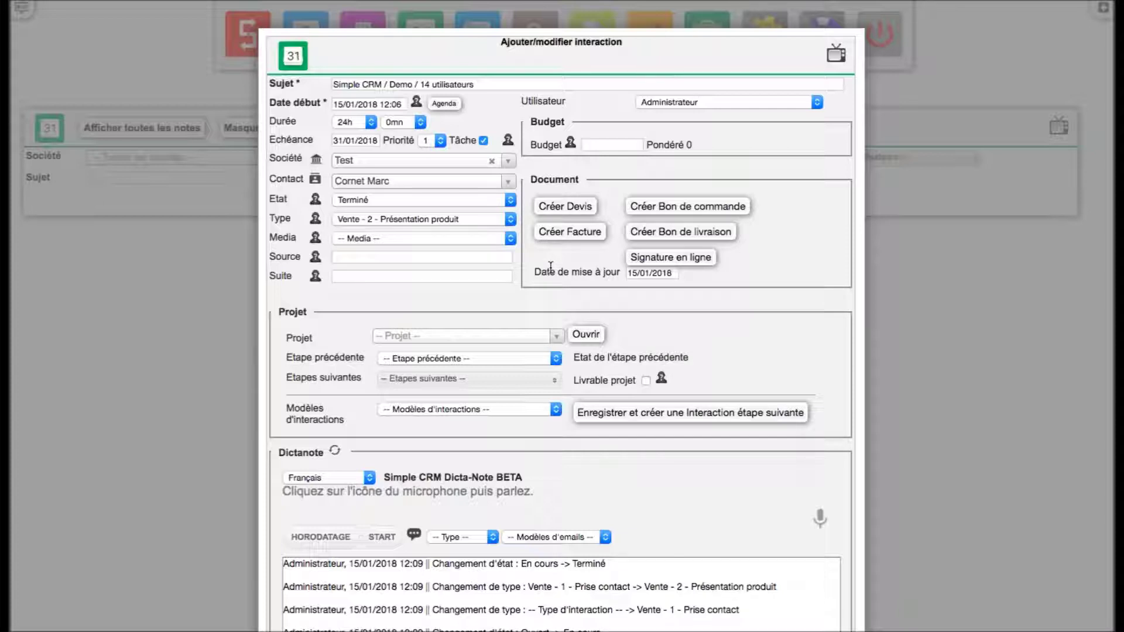
pyautogui.click(414, 200)
pyautogui.click(410, 187)
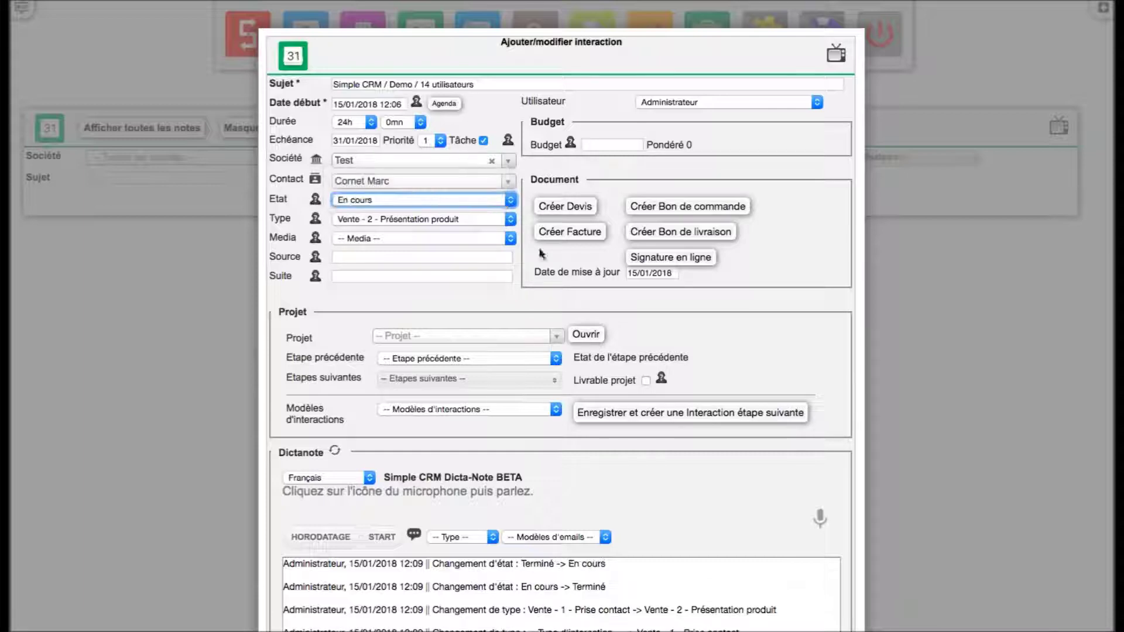
pyautogui.scroll(-3, 941, 360)
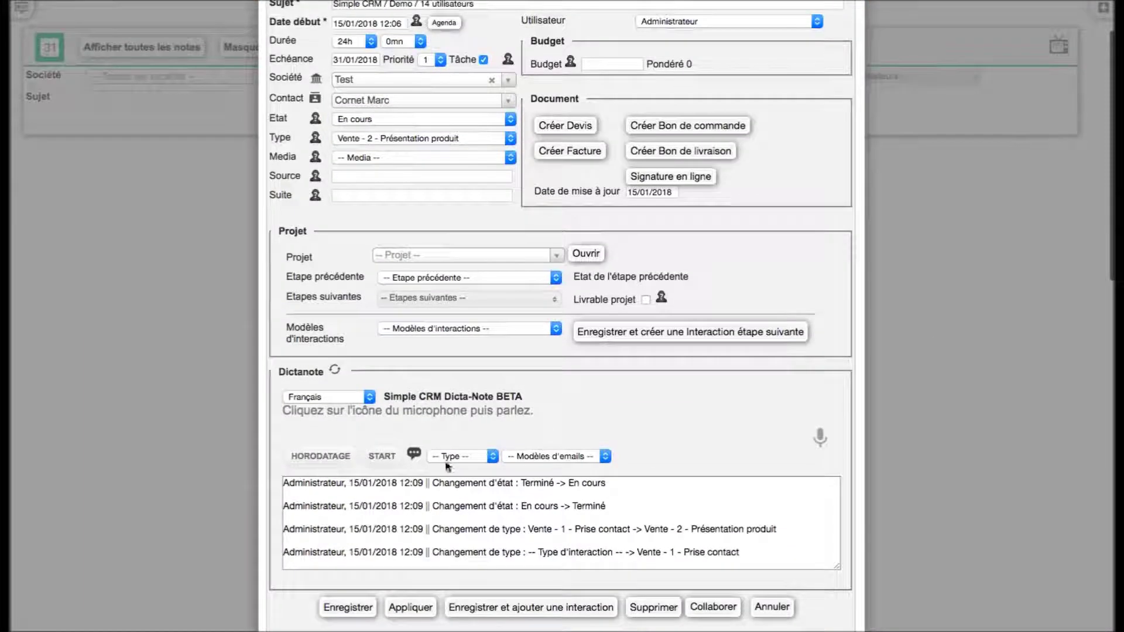
# - Add a timestamped Dictanote entry reading "jswfgmqlshgmlqhjgrlmhergmlihz=GQZR=LHZg=lihrg=lhrqrg=h" to the interaction
pyautogui.click(321, 457)
pyautogui.click(429, 483)
pyautogui.write('jswf')
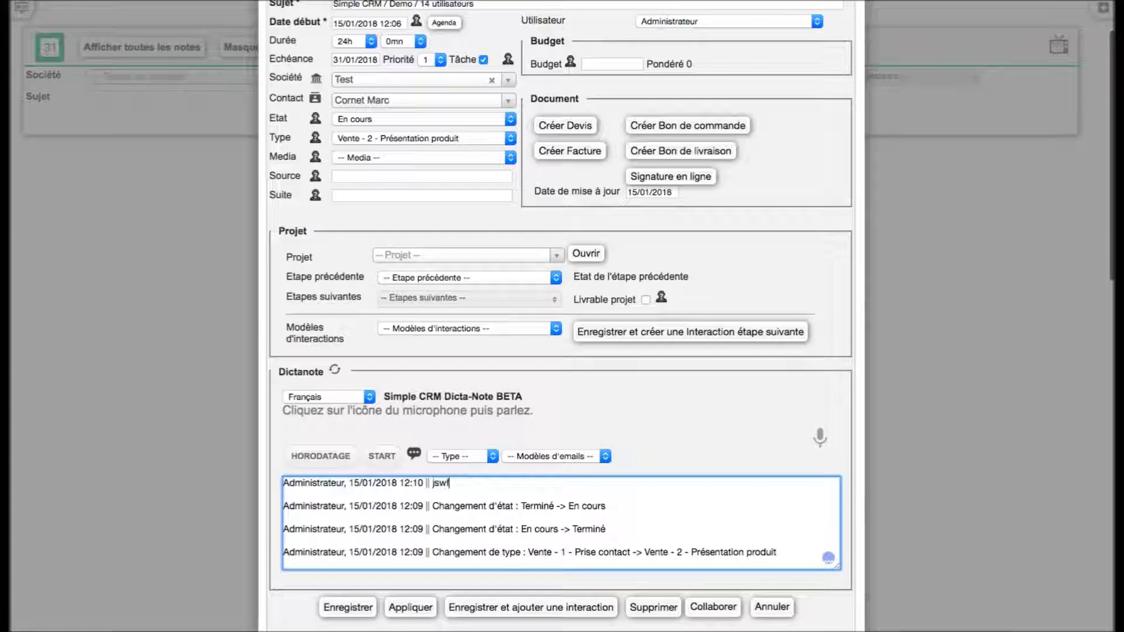
pyautogui.write('gmqlshgmlqhjgrlmhergmlihz=GQZR=L')
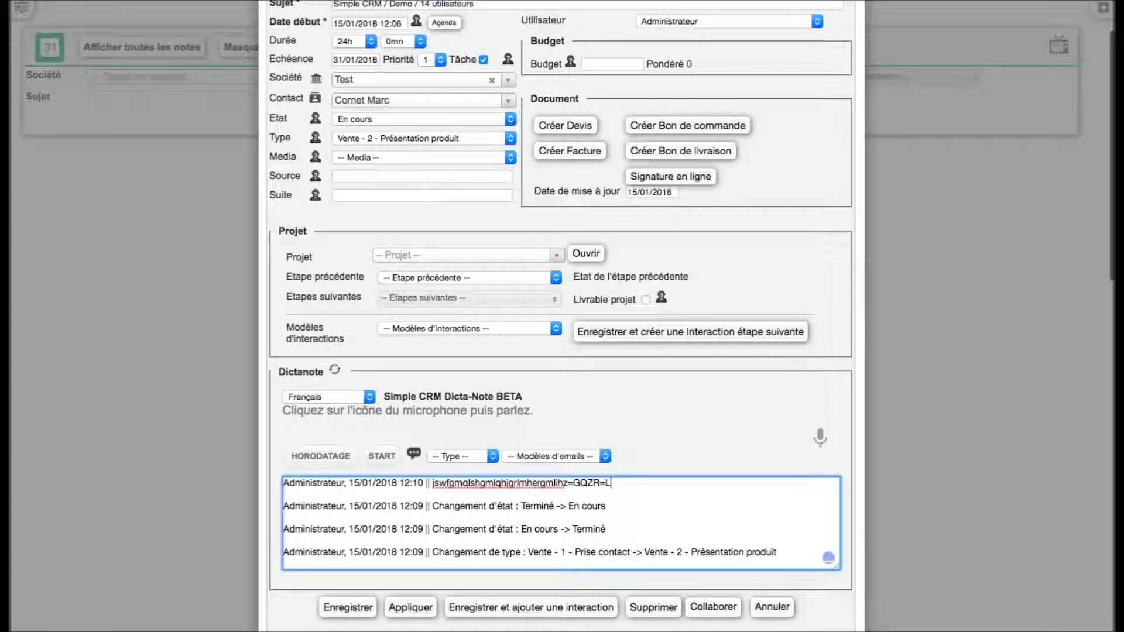
pyautogui.write('HZg=lhrg=lhrqrg=h')
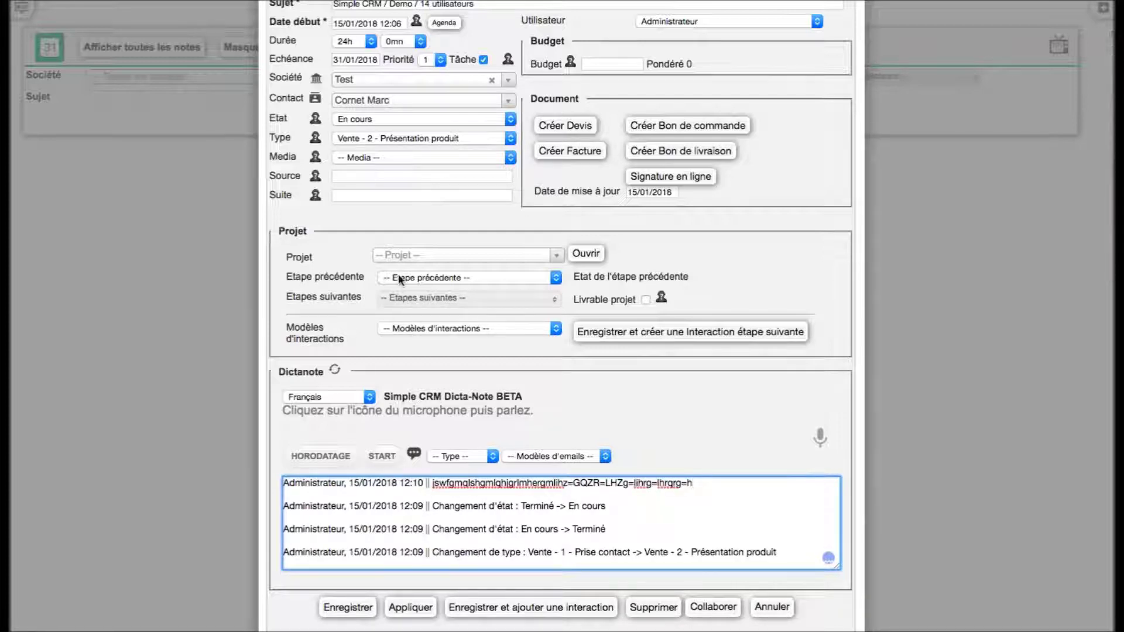
pyautogui.click(676, 224)
# - Set the interaction's media to Téléphone and move its start date to 30/01/2018, keeping the time at 12:06
pyautogui.click(465, 159)
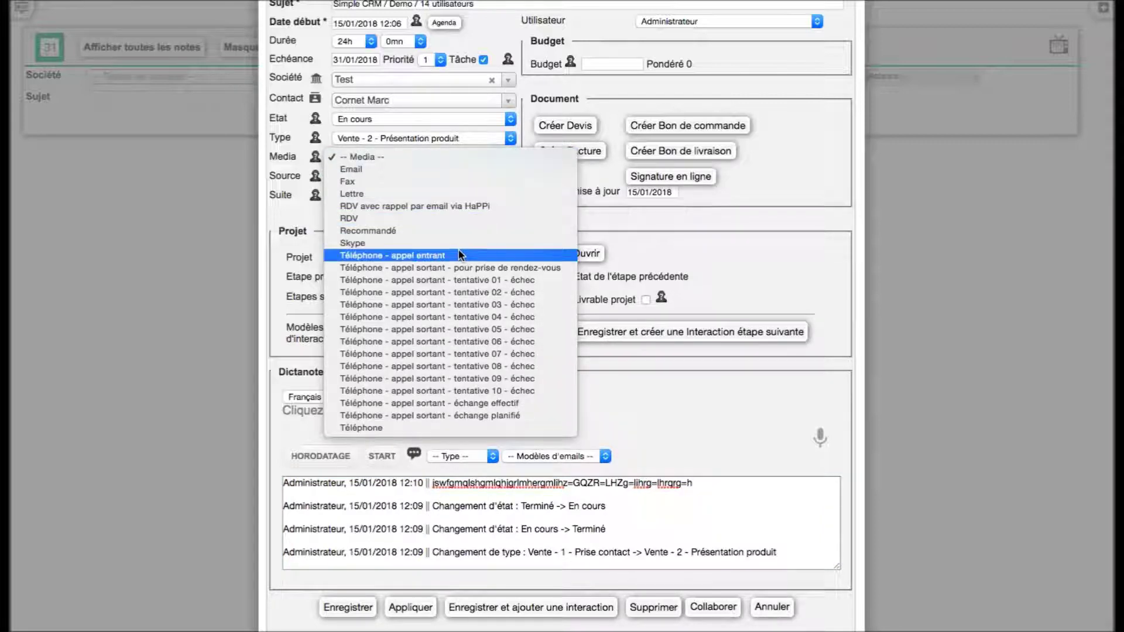
pyautogui.click(446, 427)
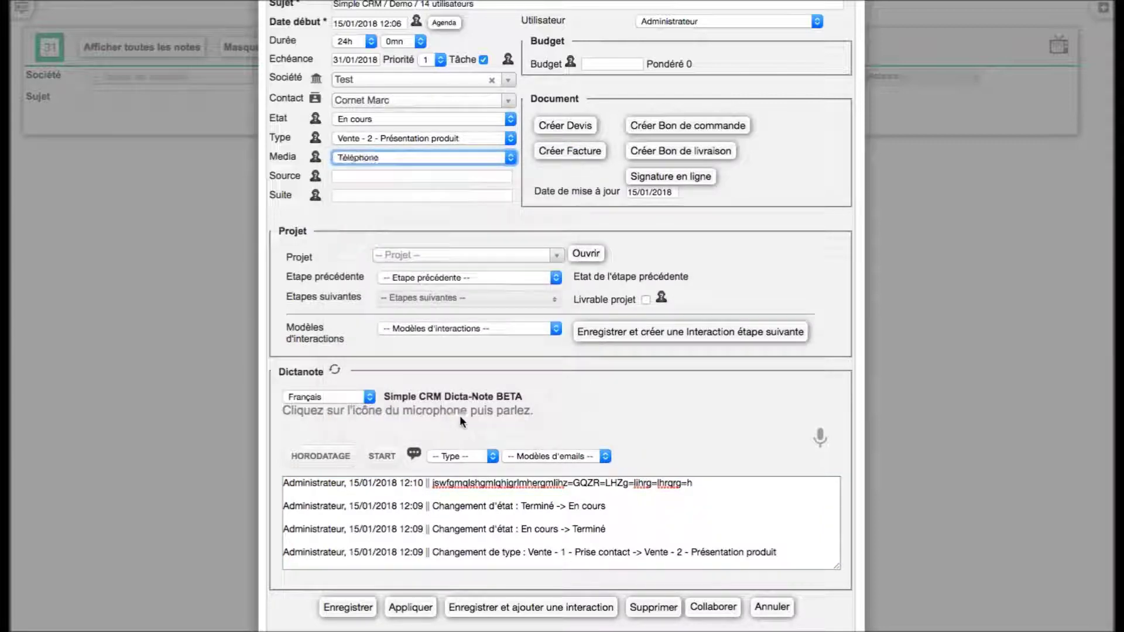
pyautogui.scroll(3, 896, 332)
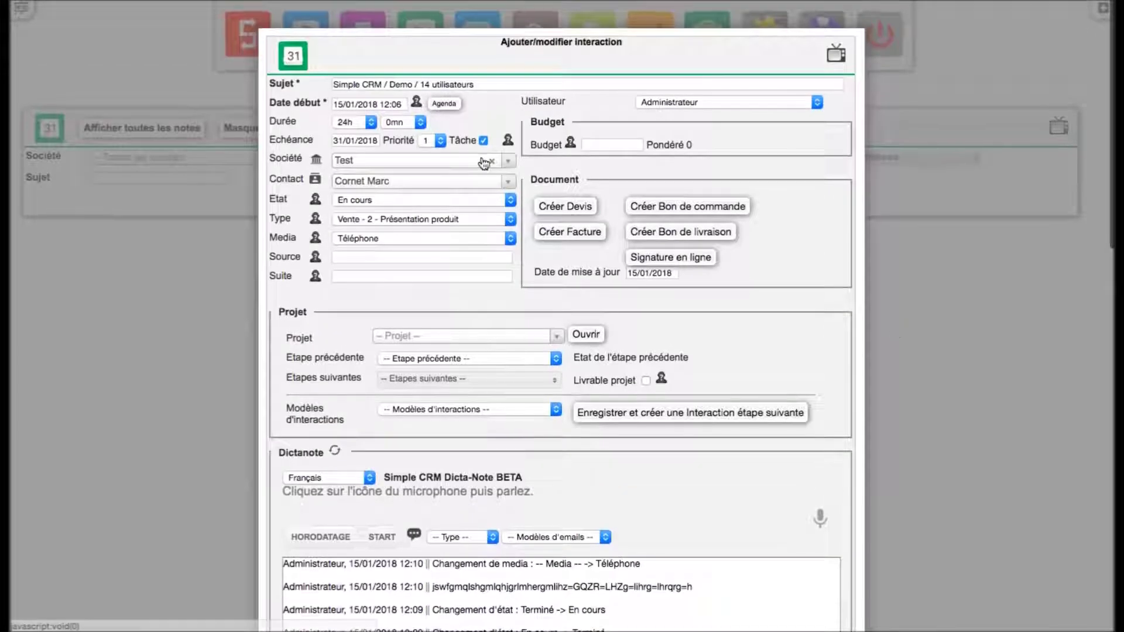
pyautogui.click(376, 105)
pyautogui.click(378, 240)
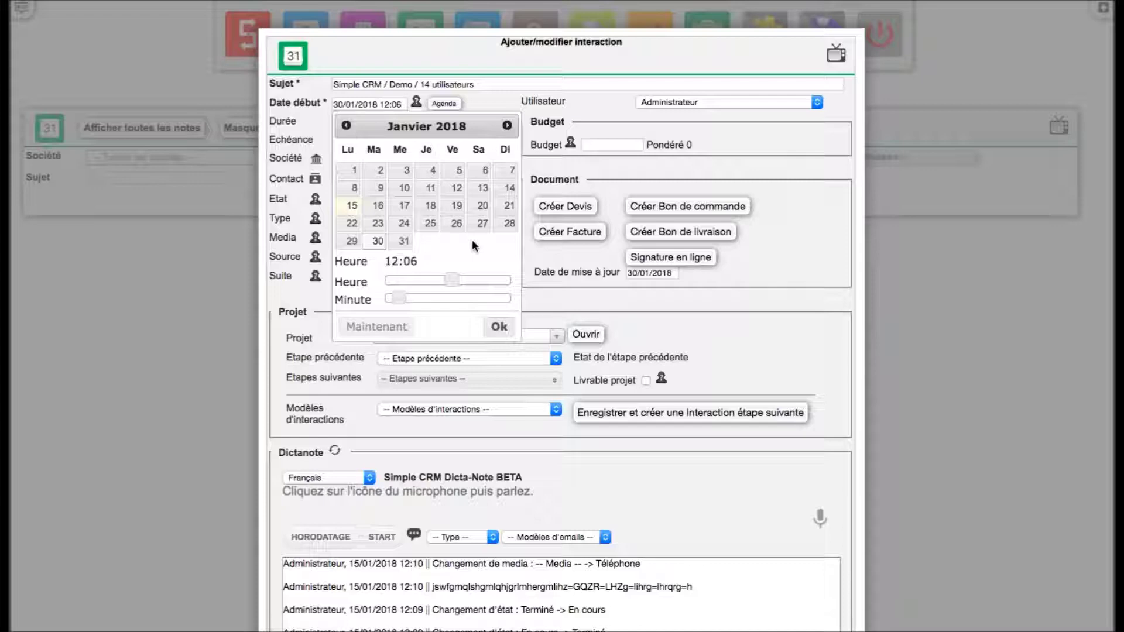
pyautogui.click(499, 328)
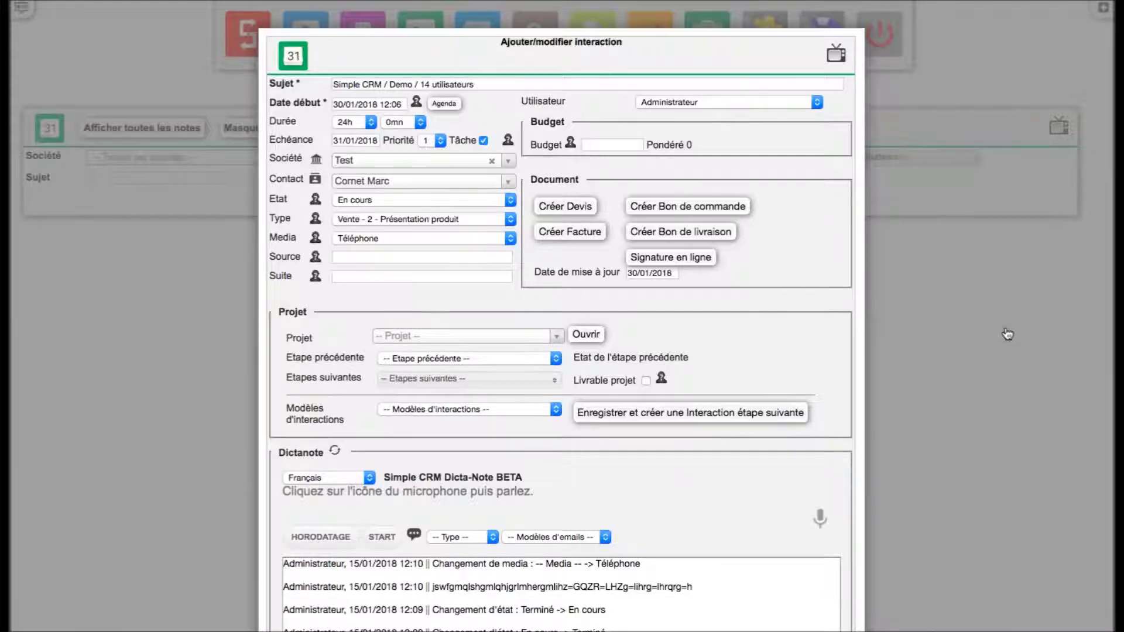
# - Enlarge the Dictanote text area to examine the interaction's full change history
pyautogui.scroll(-3, 1004, 334)
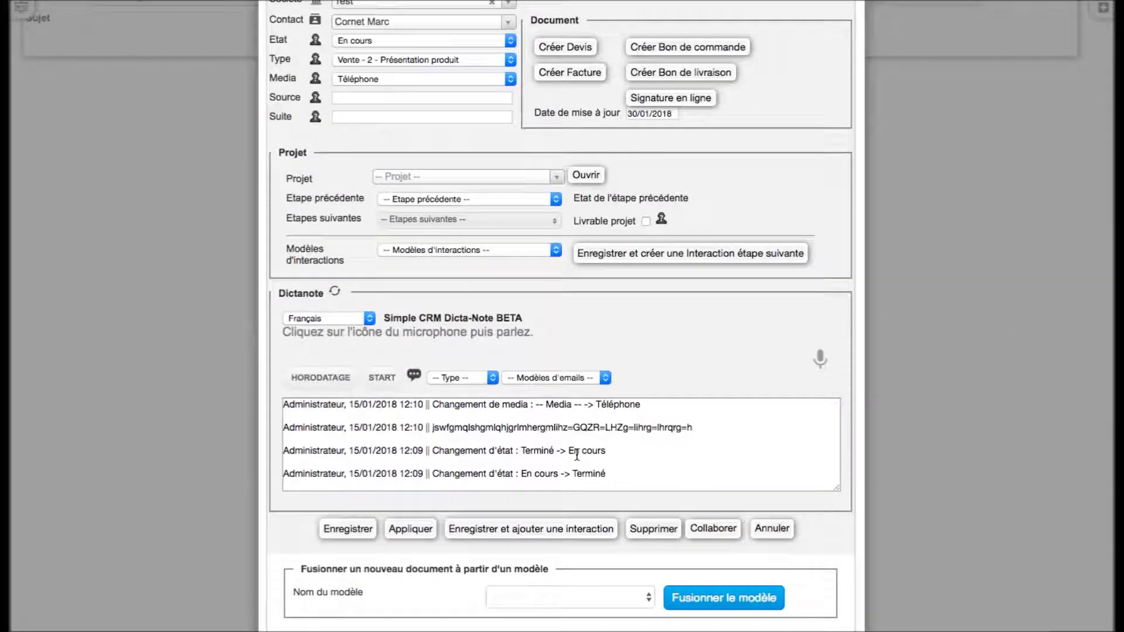
pyautogui.moveTo(836, 489); pyautogui.dragTo(823, 599)
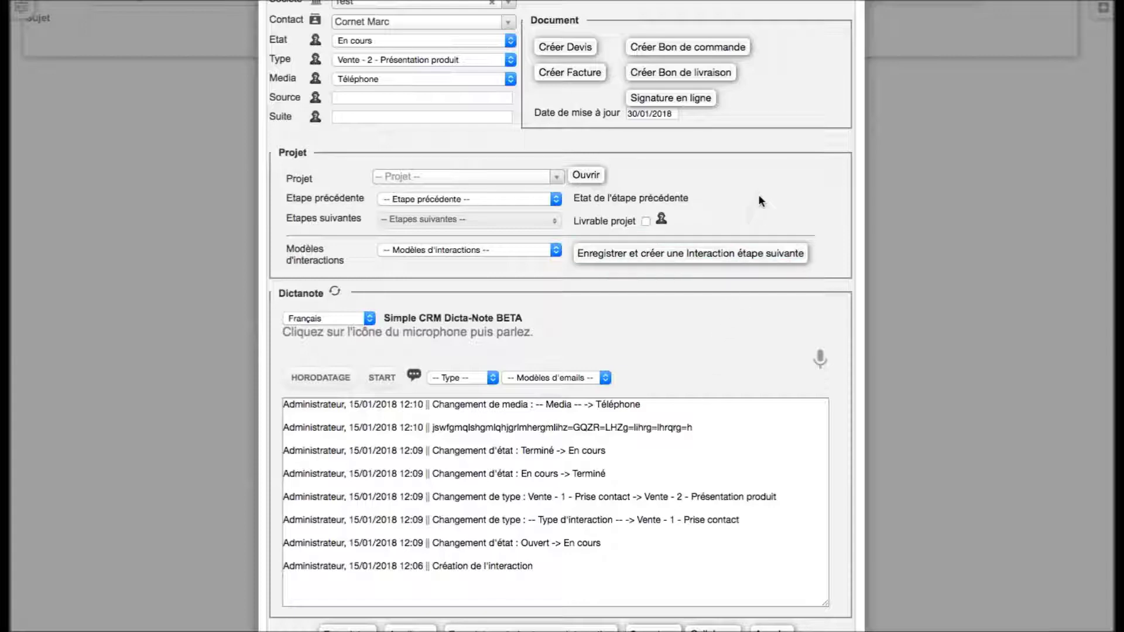
# - Advance the interaction type to Vente - 5 - Bon de commande
pyautogui.scroll(5, 957, 259)
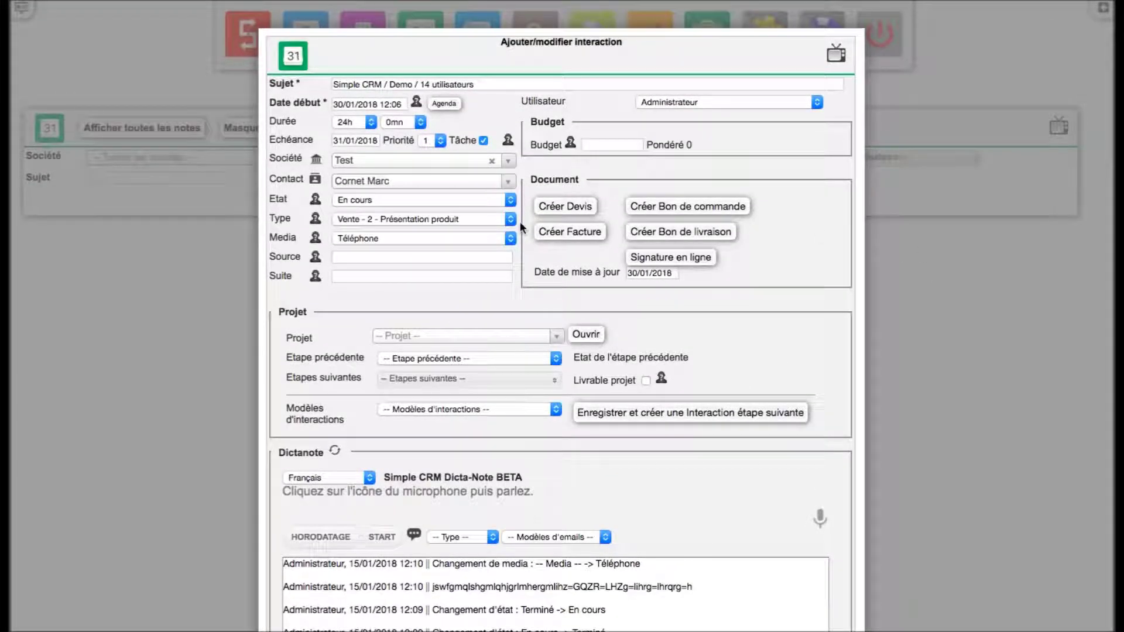
pyautogui.click(472, 219)
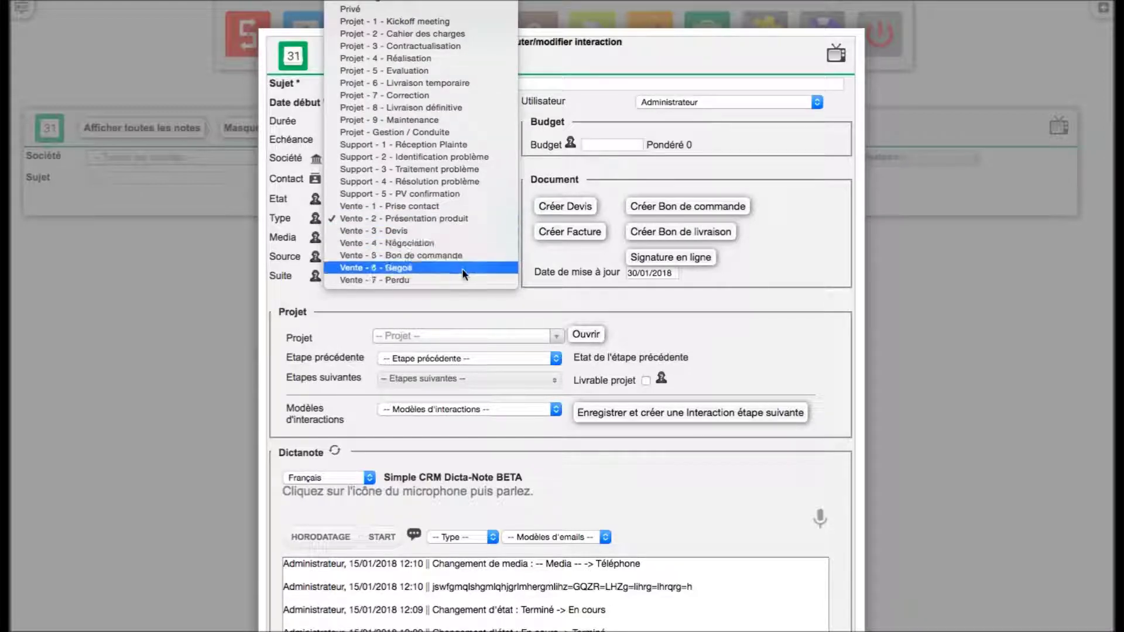
pyautogui.click(472, 255)
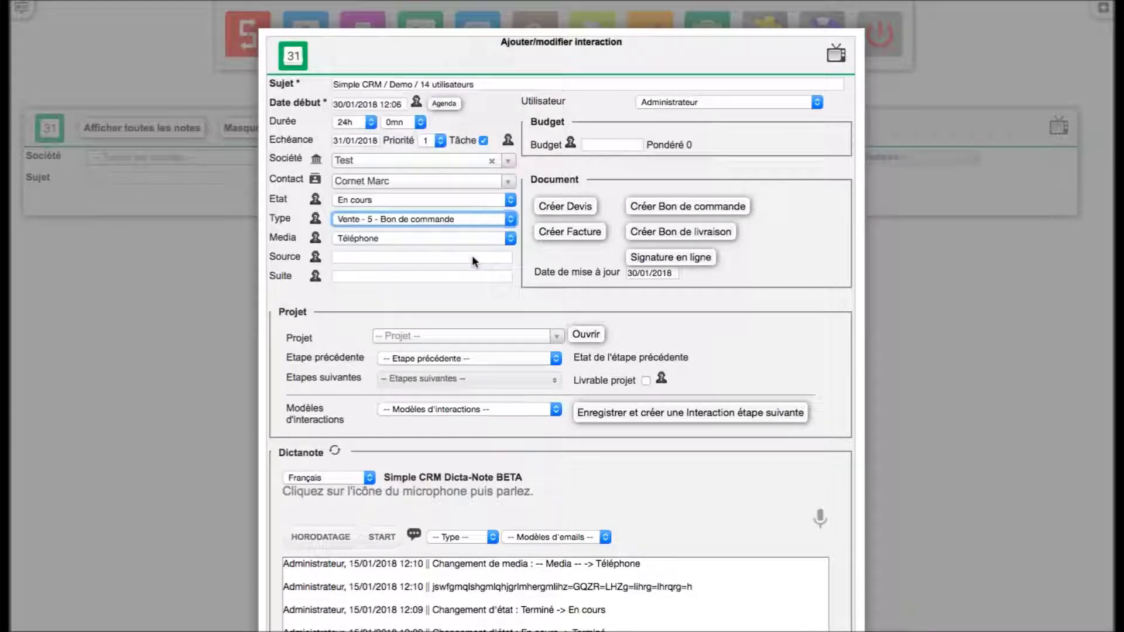
# - Change the media to outgoing call tentative 01 - échec, on to tentative 02 - échec, and finally to RDV avec rappel par email via HaPPi
pyautogui.click(441, 239)
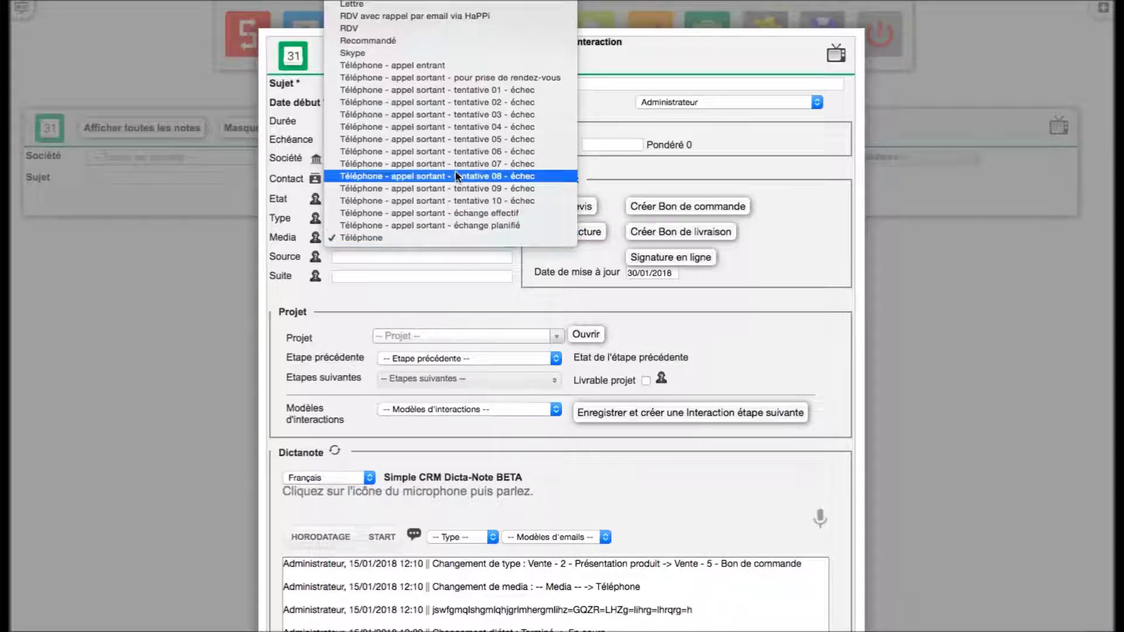
pyautogui.click(504, 92)
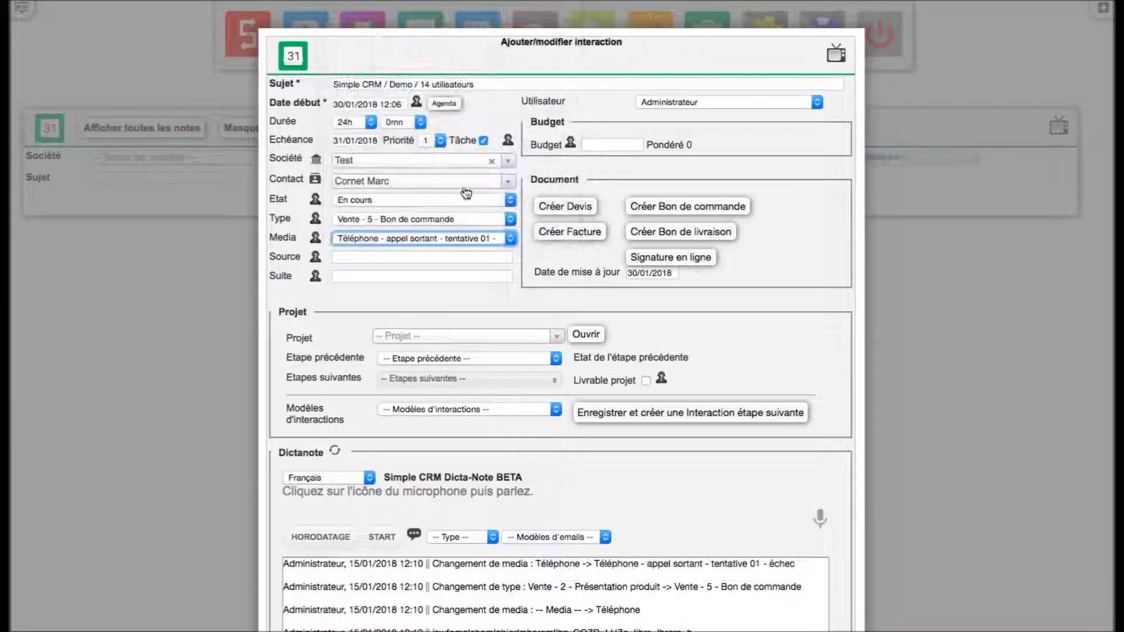
pyautogui.click(445, 239)
pyautogui.click(447, 255)
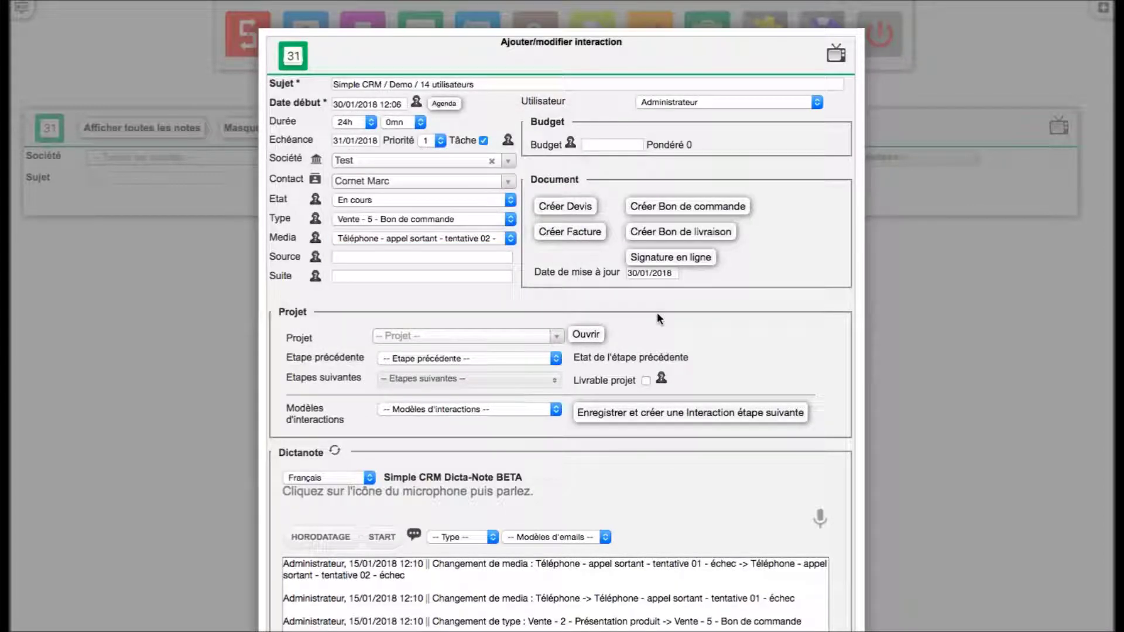
pyautogui.click(441, 237)
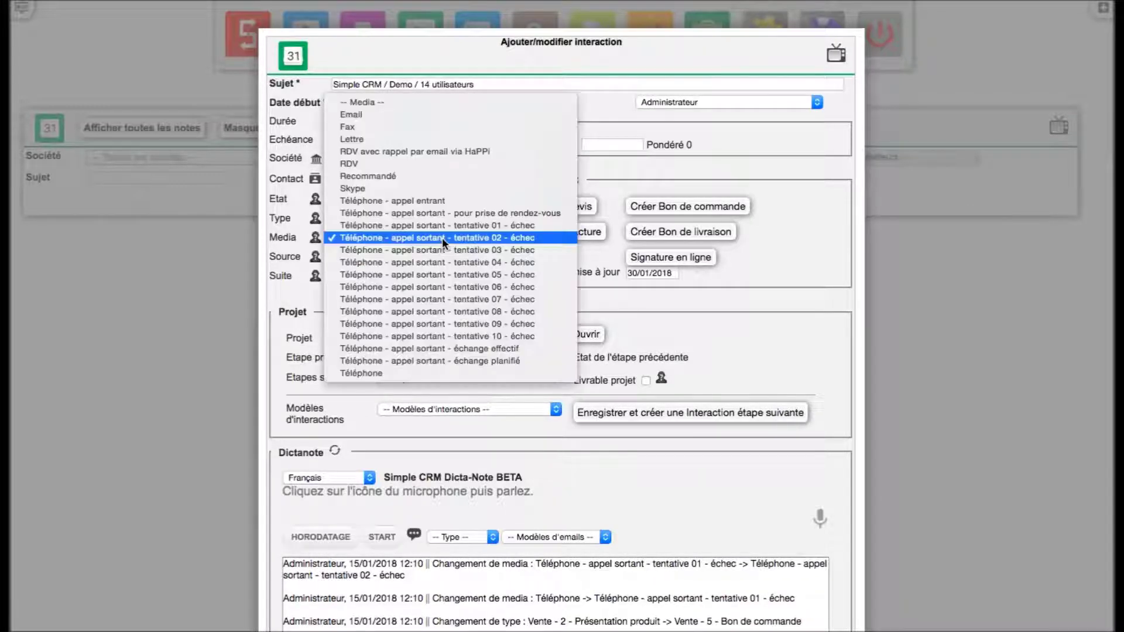
pyautogui.click(481, 151)
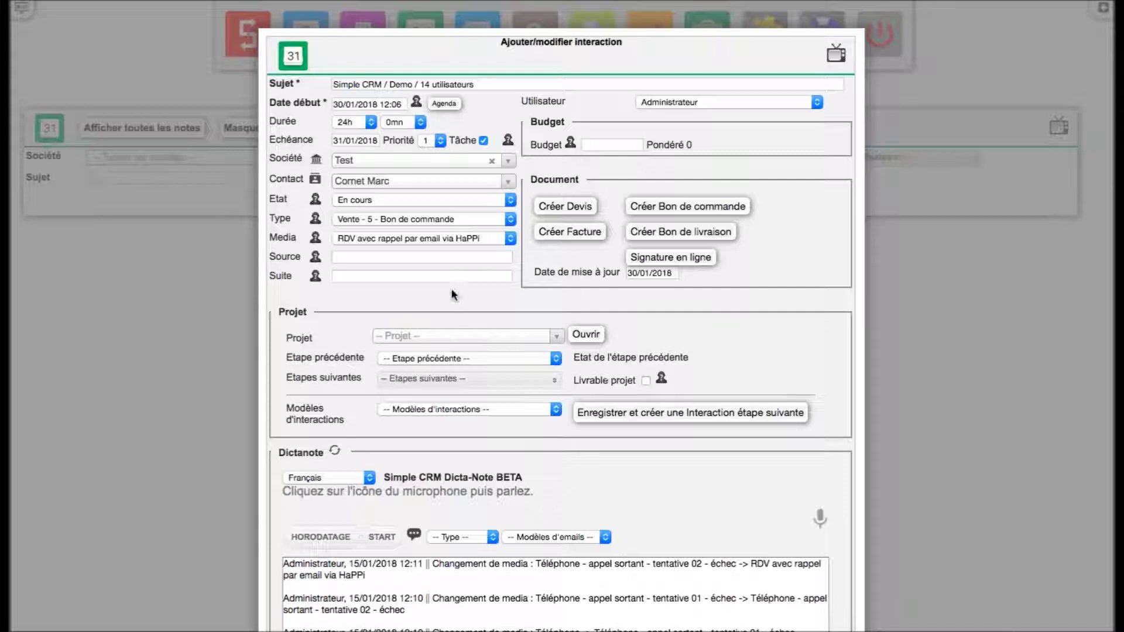
# - Fill in the interaction's source as "LKN" and its follow-up (Suite) as "erumqkrzg"
pyautogui.click(452, 254)
pyautogui.write('LKN')
pyautogui.click(394, 279)
pyautogui.write('erumqkrzg')
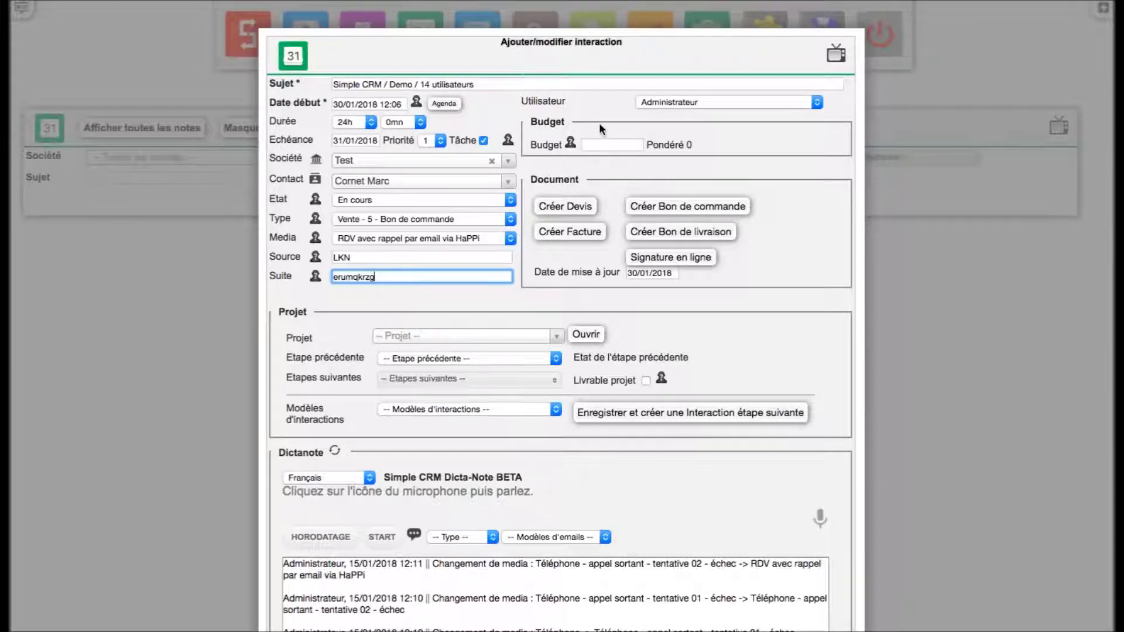
# - Set the interaction's budget to 3000
pyautogui.click(603, 147)
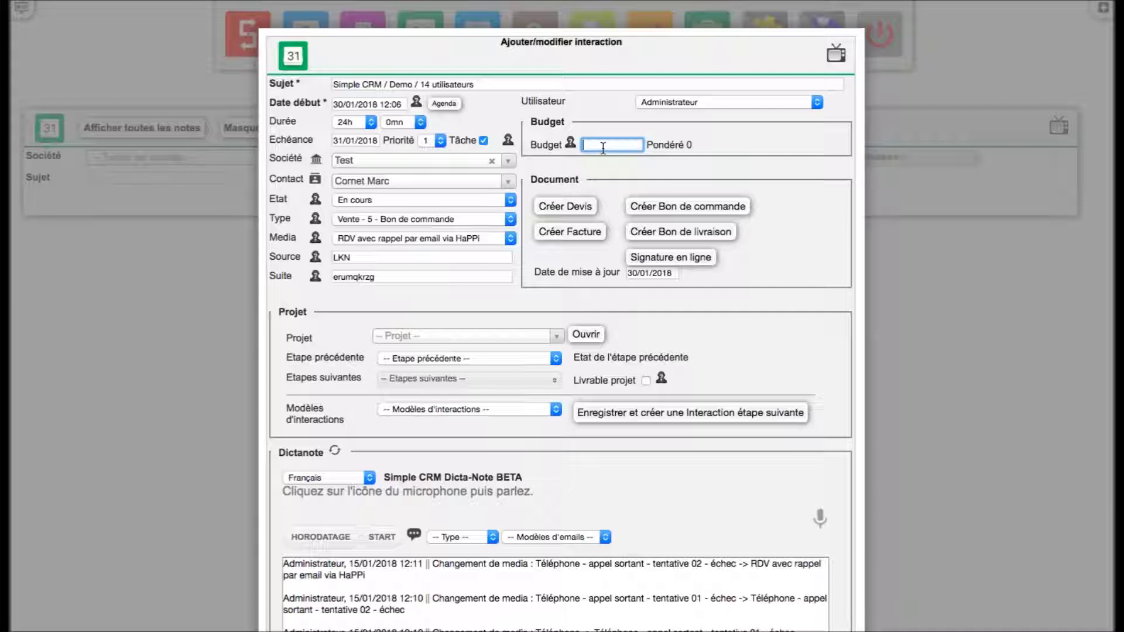
pyautogui.write('3000')
pyautogui.click(785, 175)
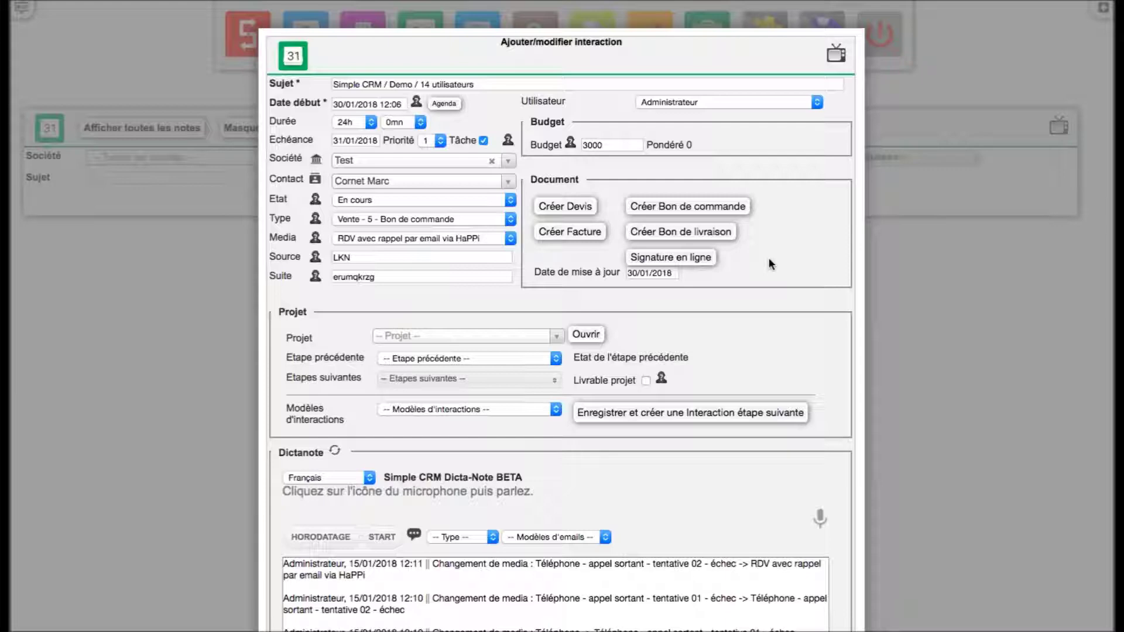
# - Add a second timestamped Dictanote entry reading "<sefglqezgflkEGF"
pyautogui.scroll(-3, 954, 370)
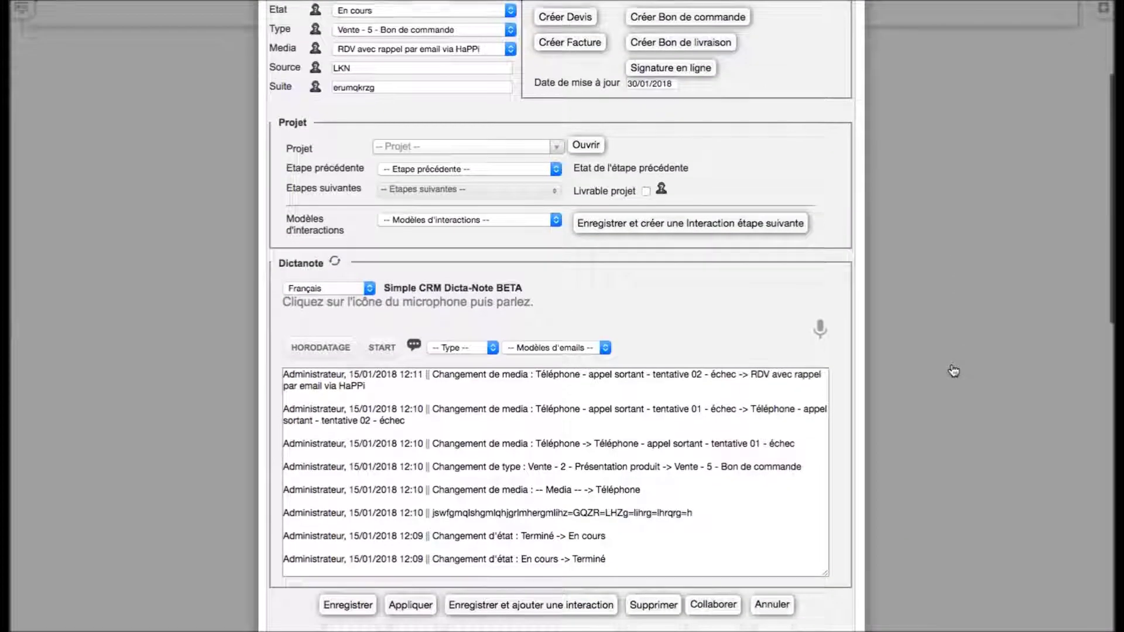
pyautogui.scroll(-1, 953, 370)
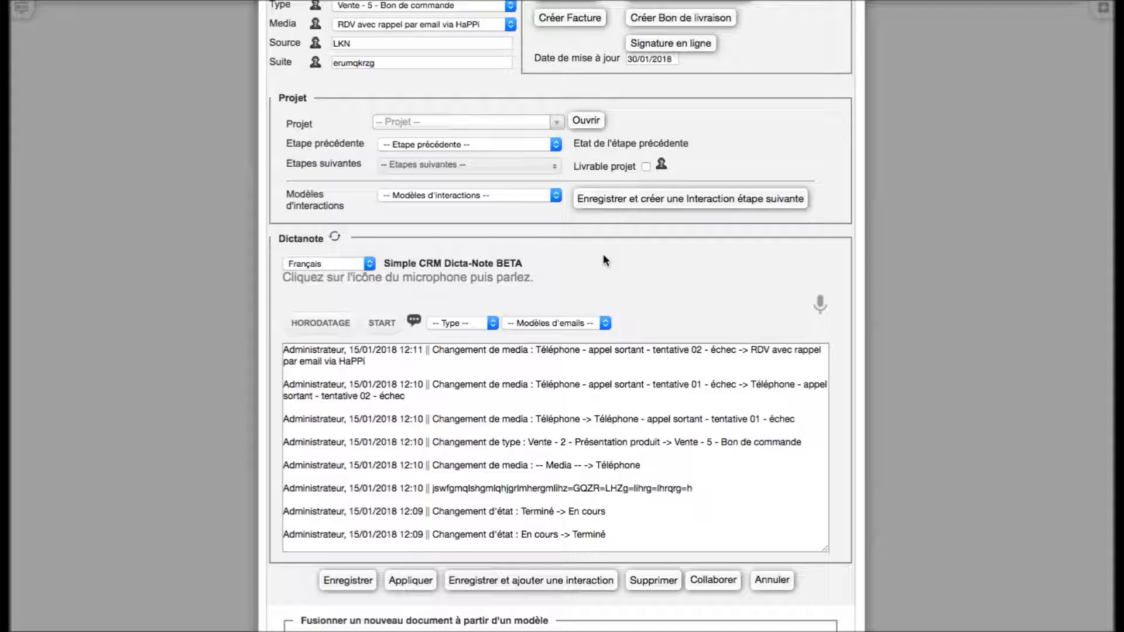
pyautogui.click(329, 321)
pyautogui.click(491, 353)
pyautogui.write('<sefglqezgflkEGF')
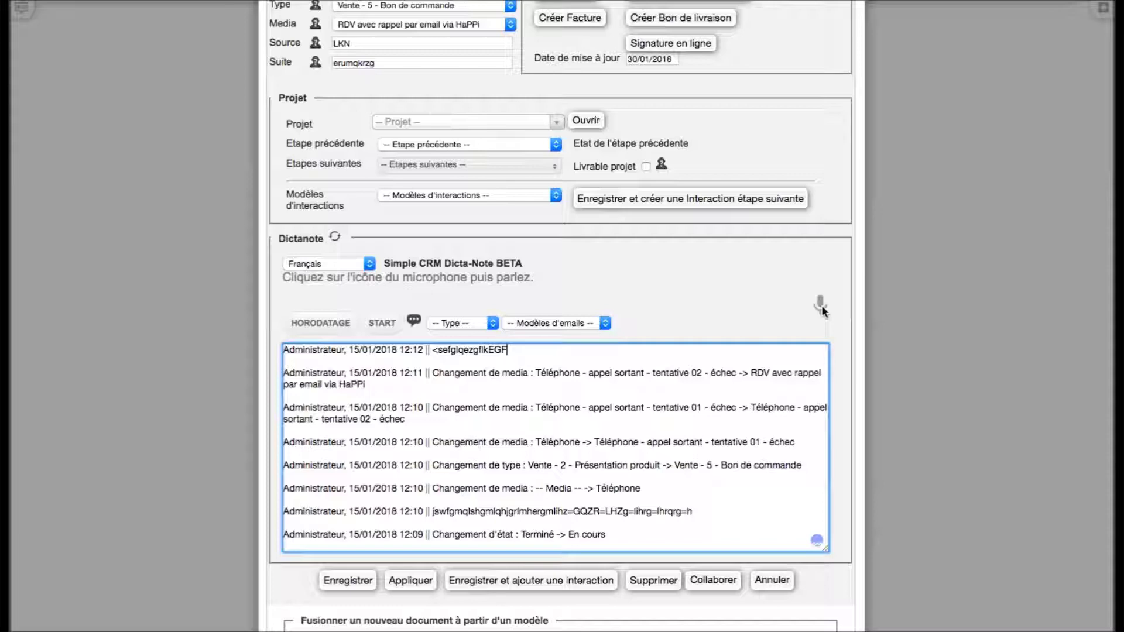
# - Check which document templates are offered for merging into the interaction
pyautogui.scroll(-5, 993, 333)
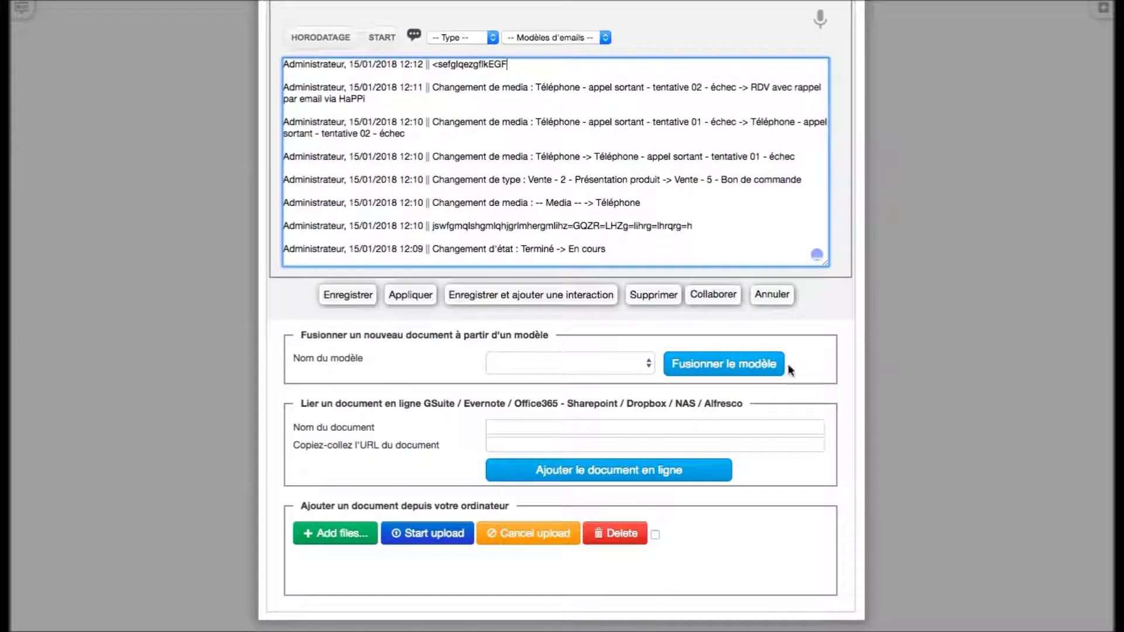
pyautogui.click(601, 365)
pyautogui.click(396, 370)
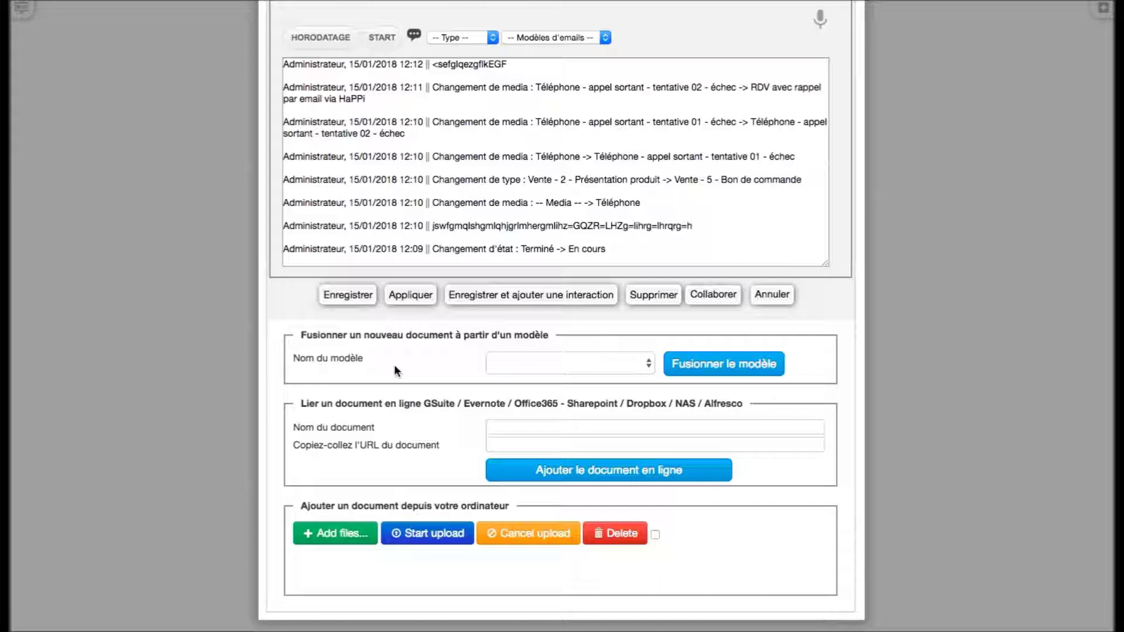
# - Attach the file "acces demo simple crm" from the computer's Desktop to the interaction
pyautogui.click(321, 532)
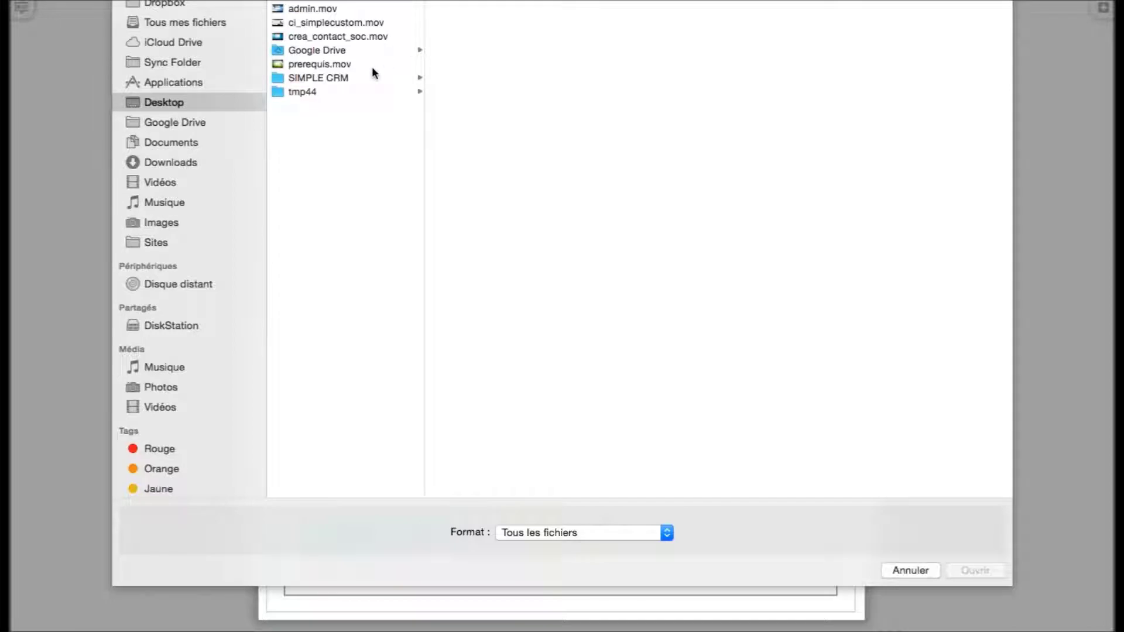
pyautogui.click(363, 1)
pyautogui.click(986, 572)
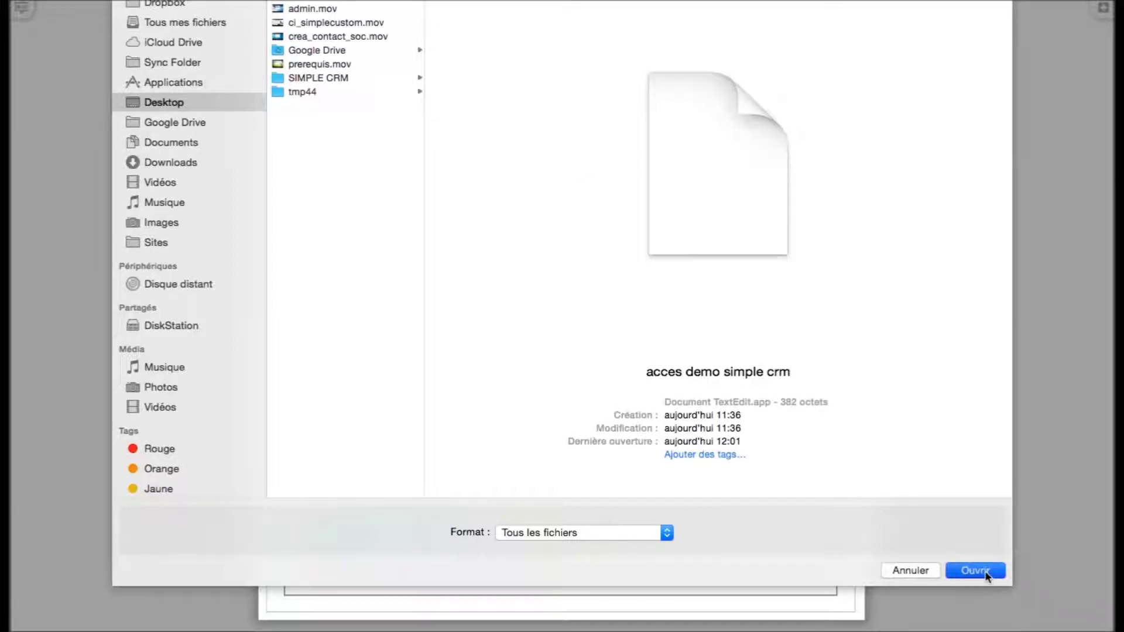
pyautogui.click(638, 614)
# - Classify the attached document as Vente - Bon de Commande
pyautogui.scroll(-5, 912, 501)
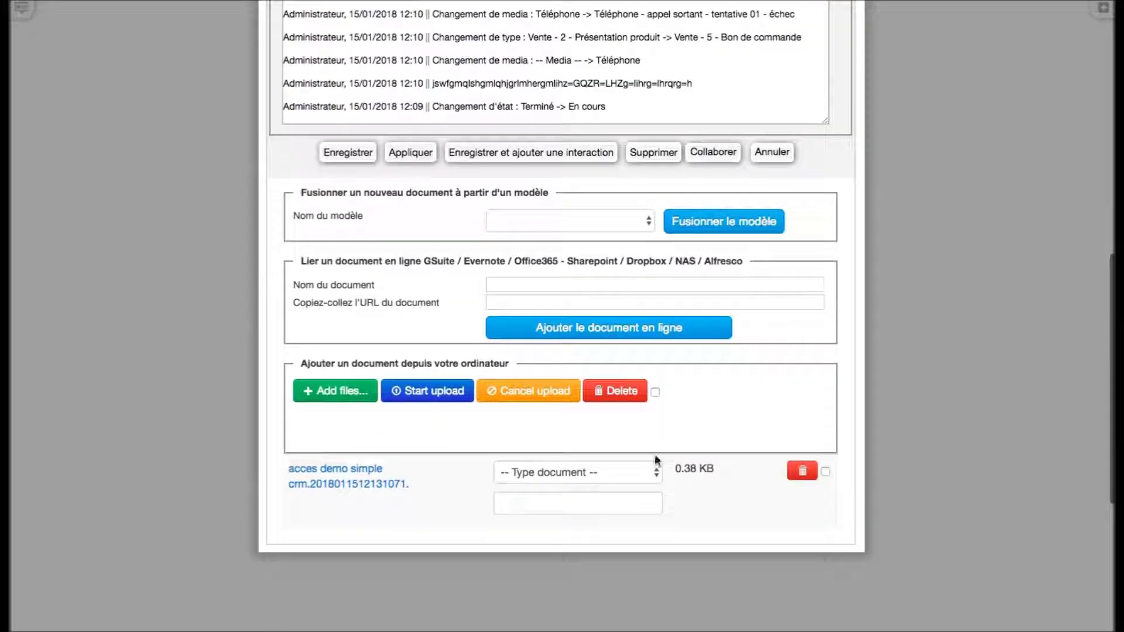
pyautogui.click(620, 472)
pyautogui.click(622, 472)
pyautogui.click(621, 473)
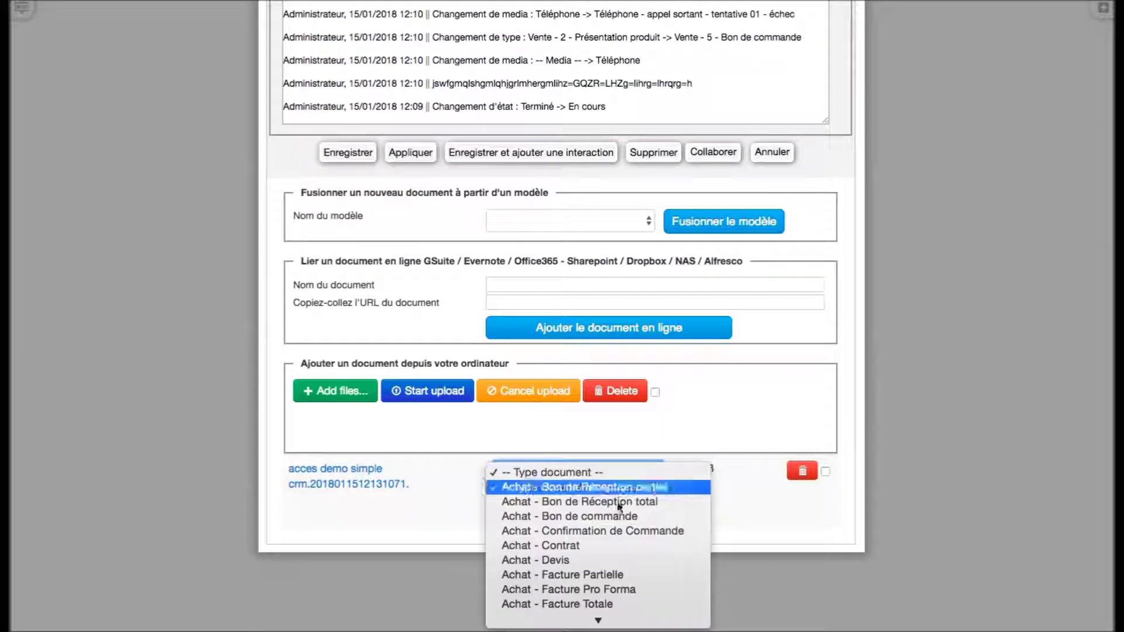
pyautogui.scroll(-10, 610, 541)
pyautogui.scroll(-4, 610, 538)
pyautogui.click(610, 534)
pyautogui.click(749, 517)
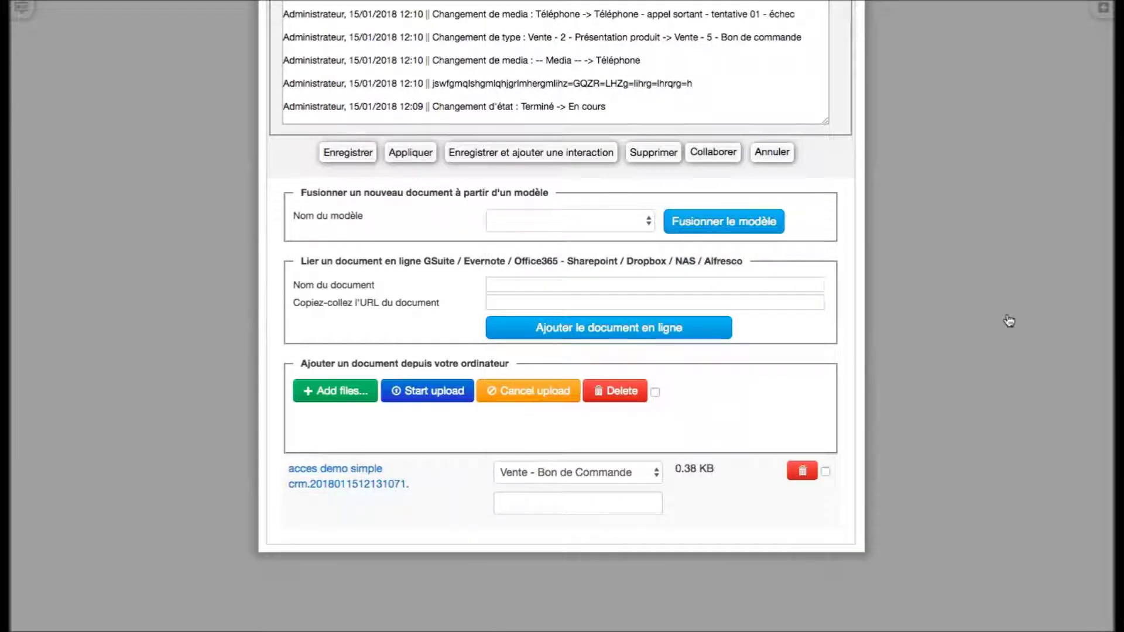
# - Apply the changes to the interaction and look over its reloaded form
pyautogui.scroll(1, 995, 316)
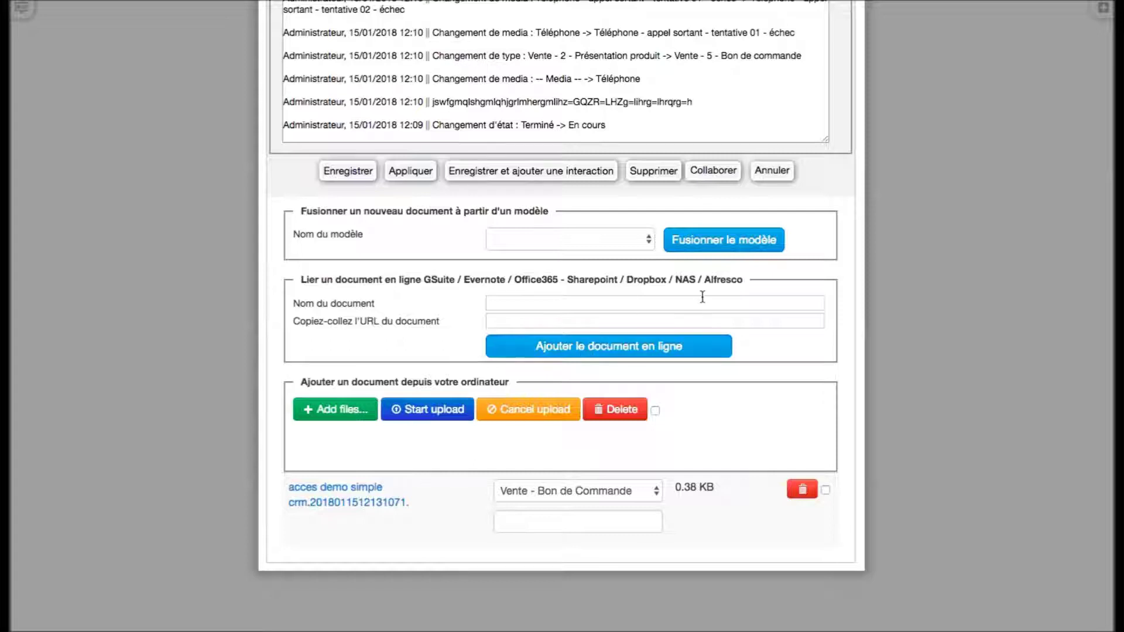
pyautogui.click(411, 174)
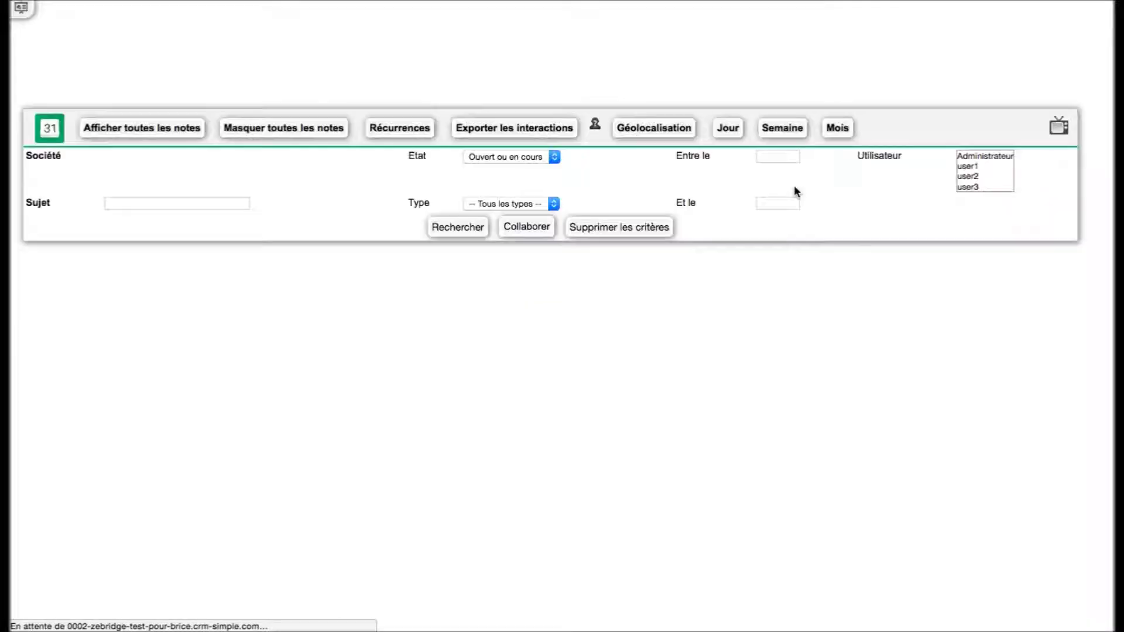
pyautogui.scroll(-5, 935, 437)
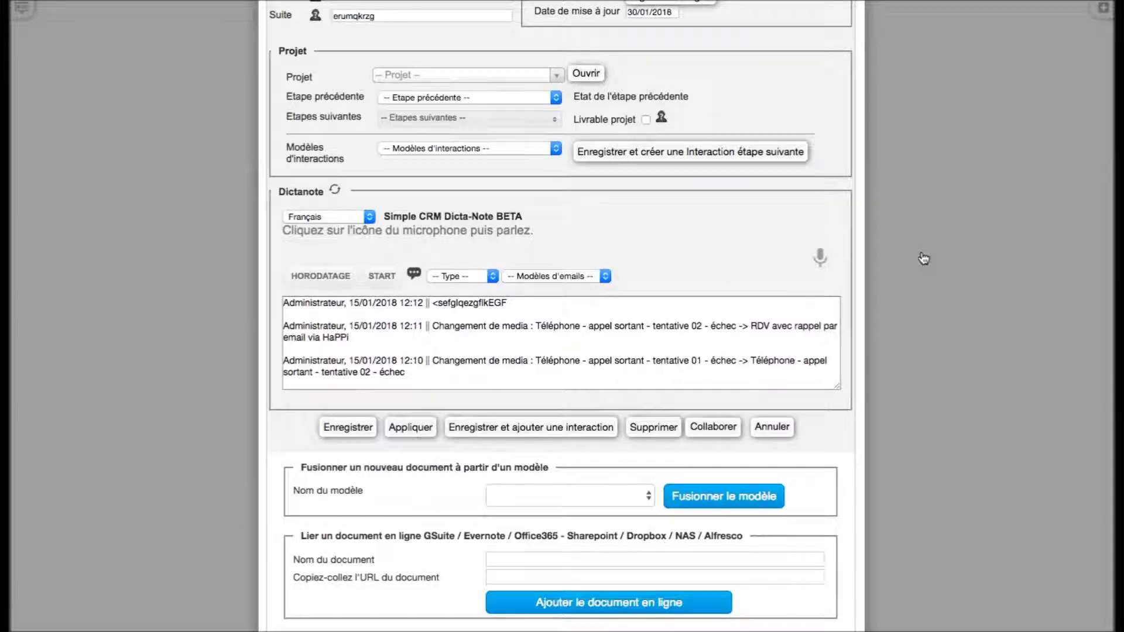
pyautogui.scroll(5, 923, 258)
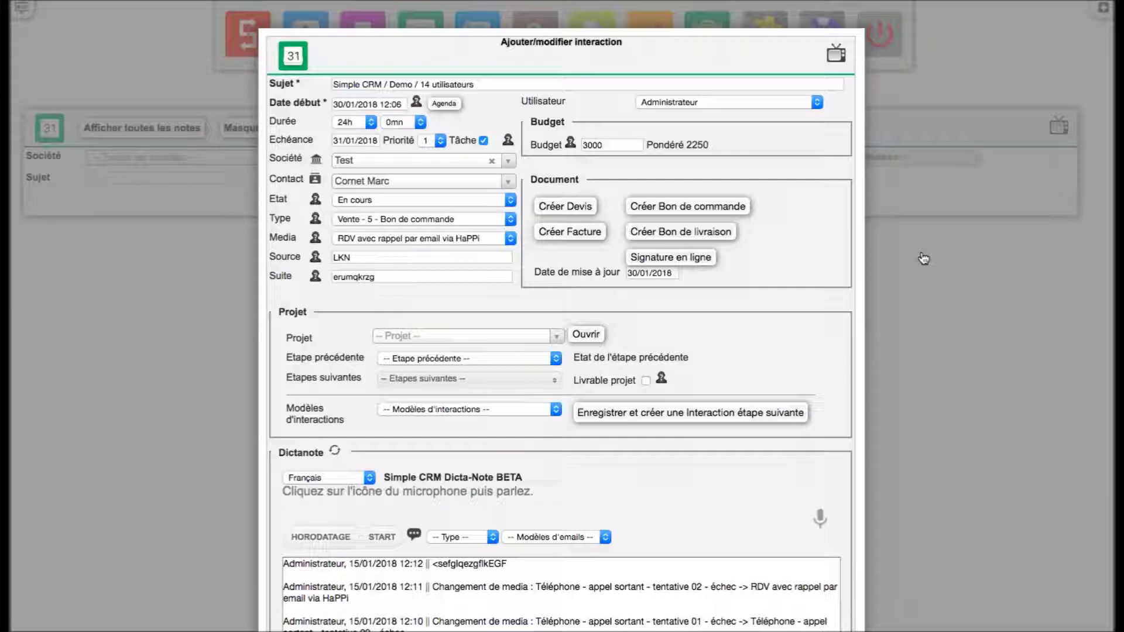
# - Change the interaction's type to Achat - 1 - Prise de contact
pyautogui.scroll(-3, 924, 259)
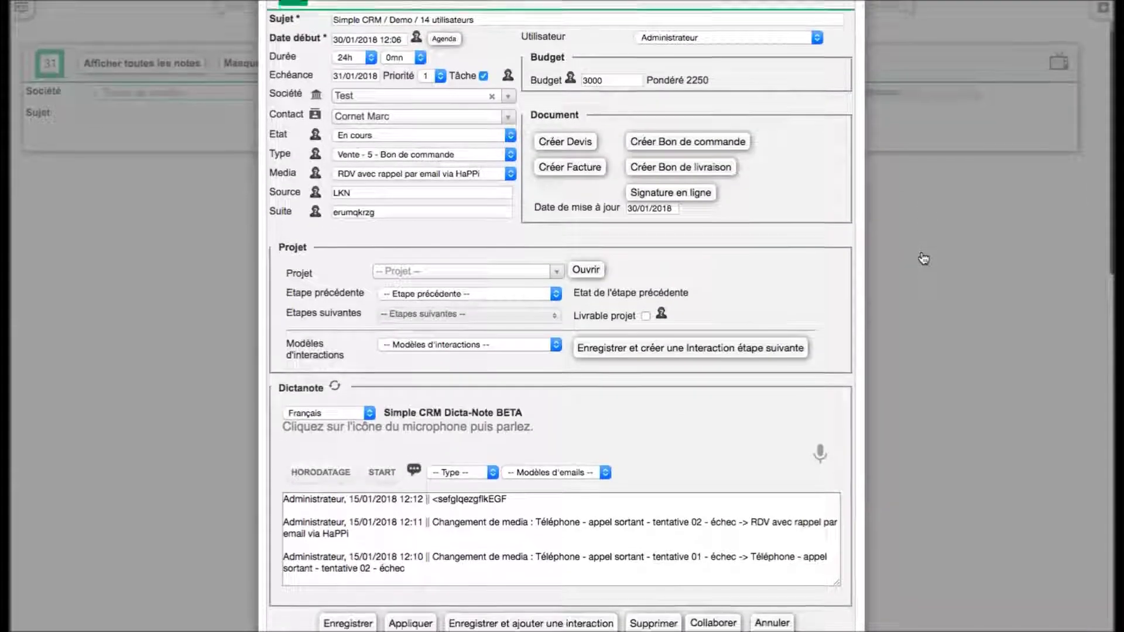
pyautogui.click(476, 138)
pyautogui.scroll(10, 476, 133)
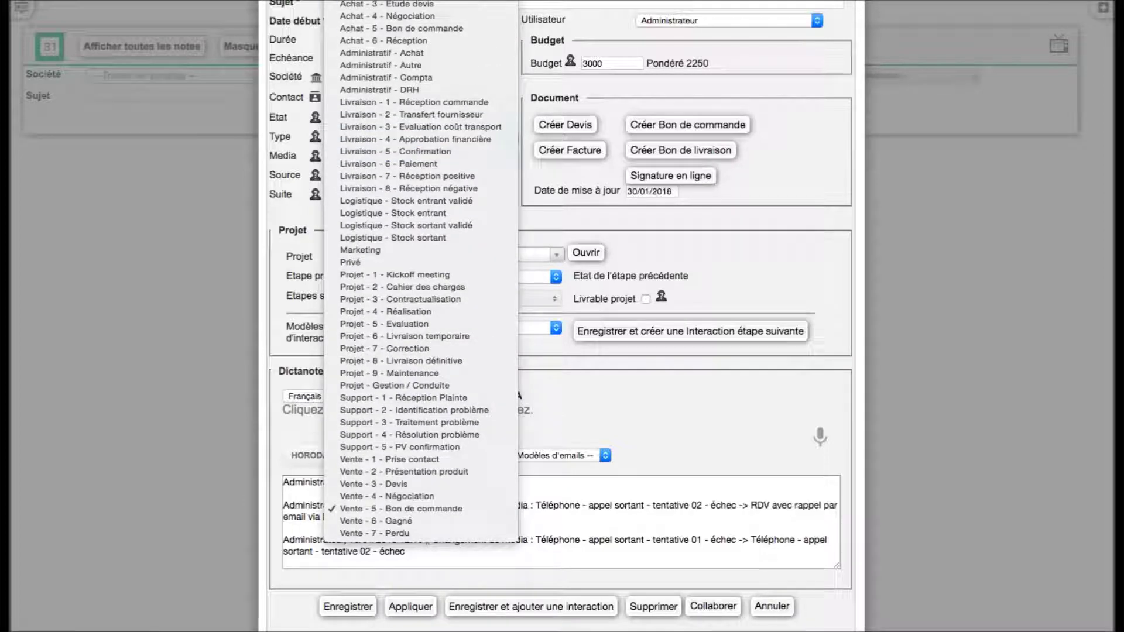
pyautogui.click(462, 7)
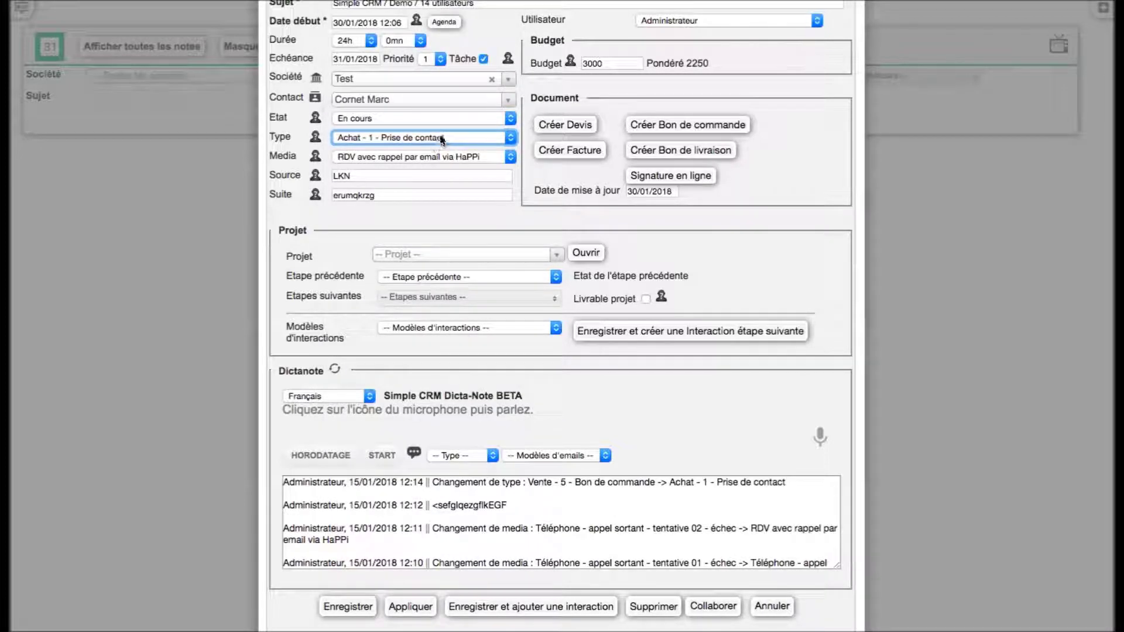
# - Set the interaction's type to Support - 2 - Identification problème
pyautogui.click(439, 137)
pyautogui.scroll(-3, 432, 316)
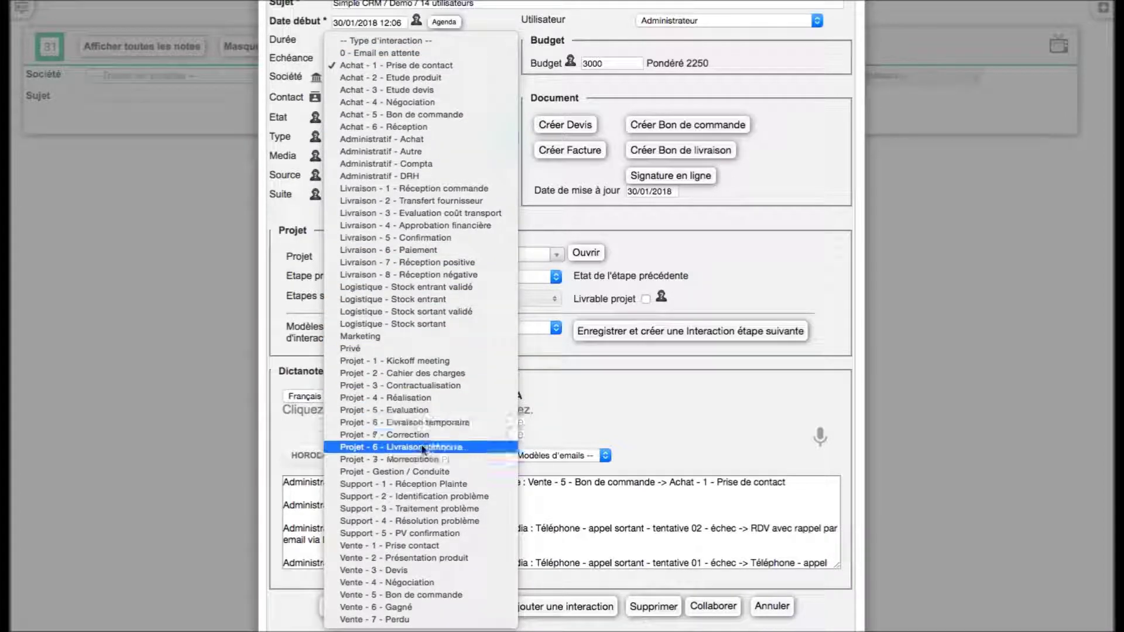
pyautogui.click(462, 496)
pyautogui.click(763, 241)
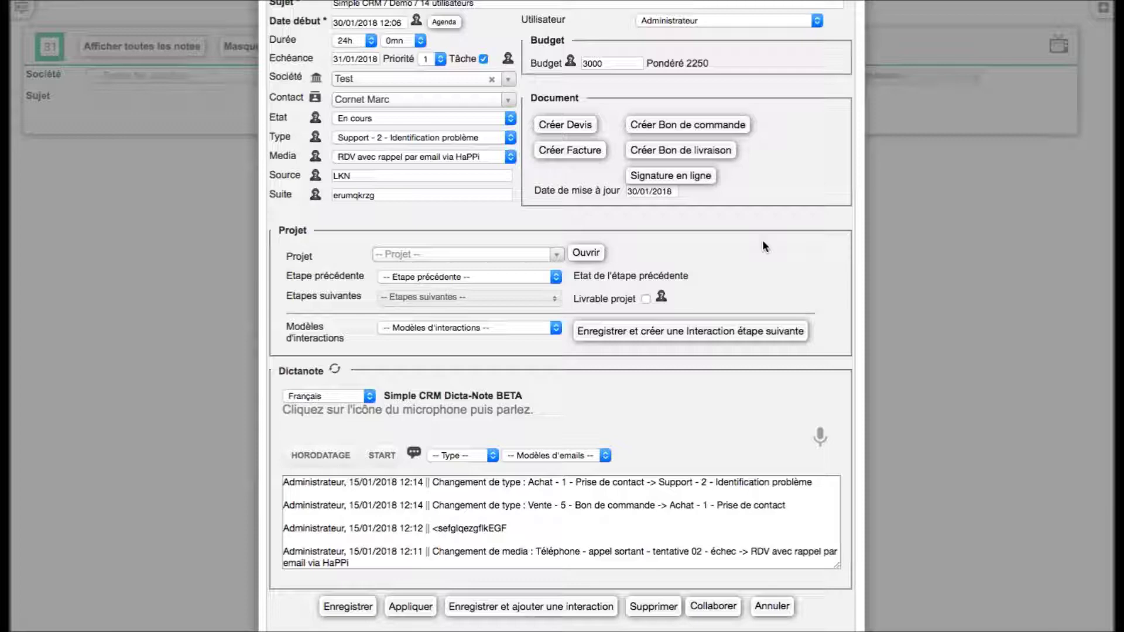
pyautogui.scroll(3, 967, 208)
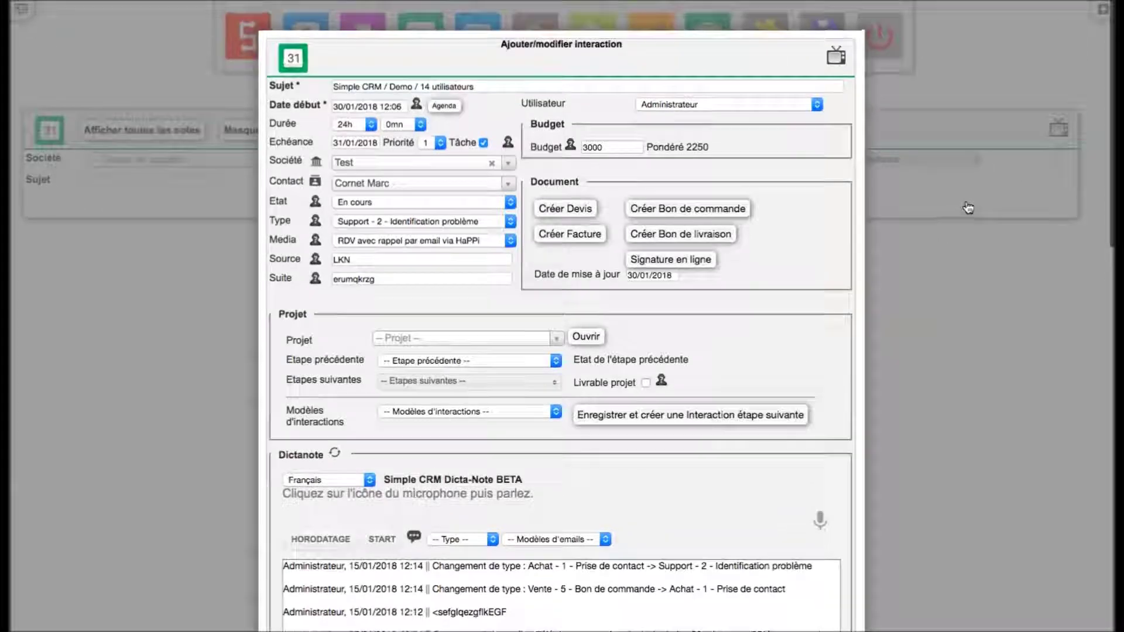
pyautogui.scroll(-1, 969, 208)
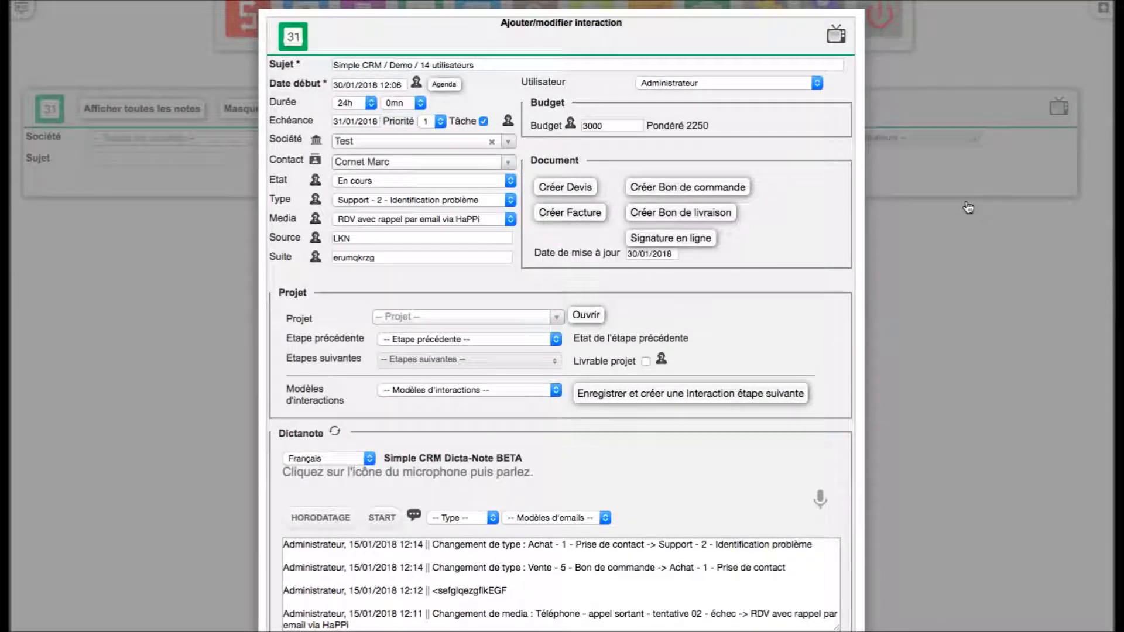
pyautogui.scroll(-4, 969, 208)
pyautogui.scroll(-5, 968, 208)
pyautogui.scroll(8, 969, 208)
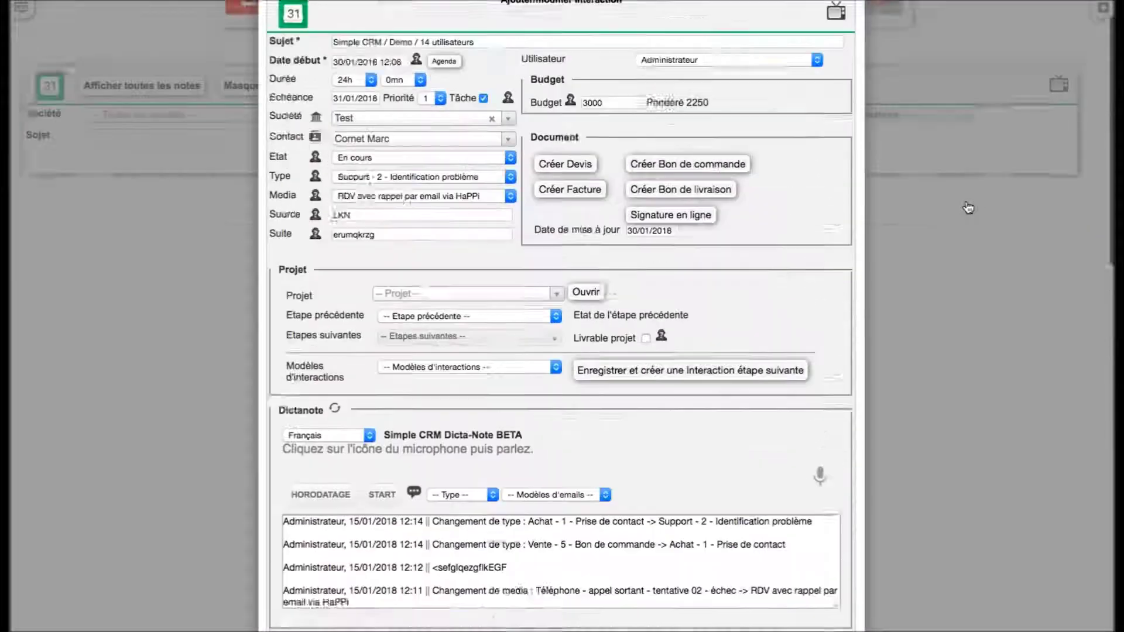